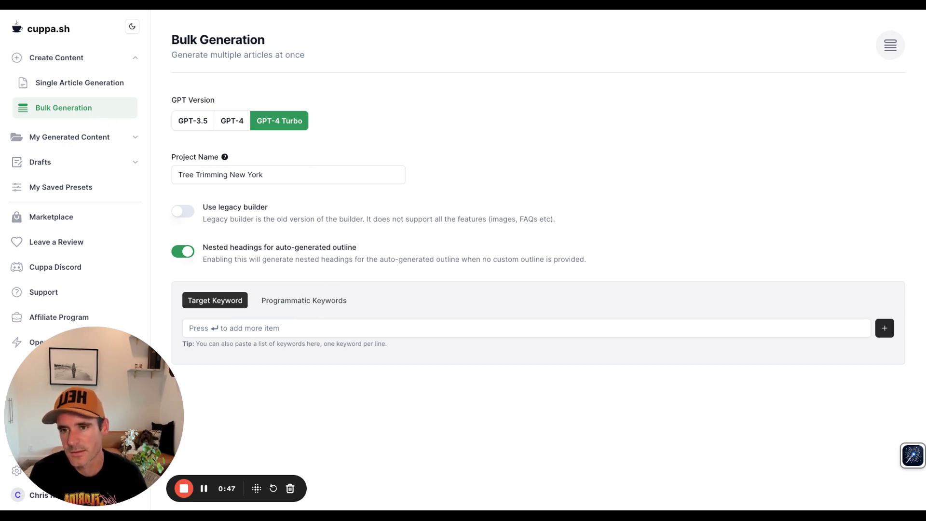
Step: Switch the bulk generation to programmatic keywords and set the target keyword template to "Tree Trimming in {city}, New York"
triple_click(222, 175)
left_click(324, 301)
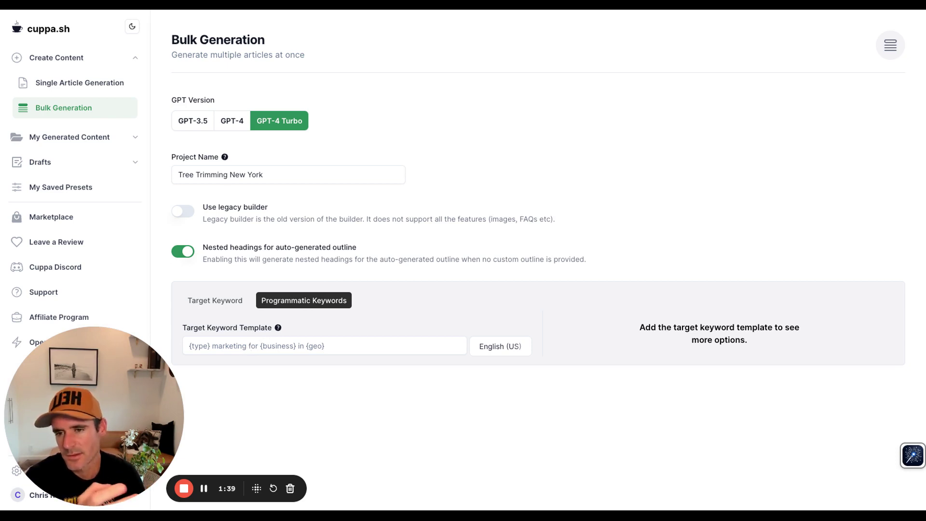
mouse_move(278, 328)
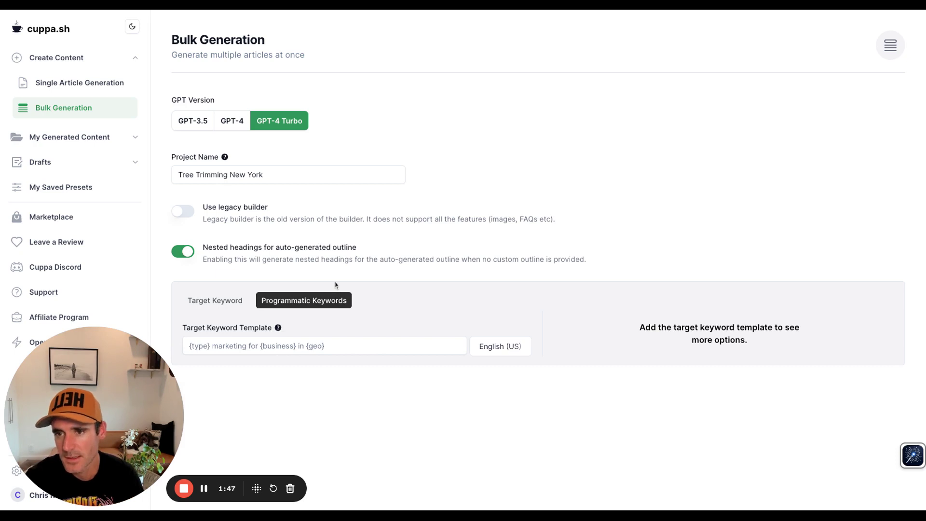
left_click(335, 347)
type("Tree ")
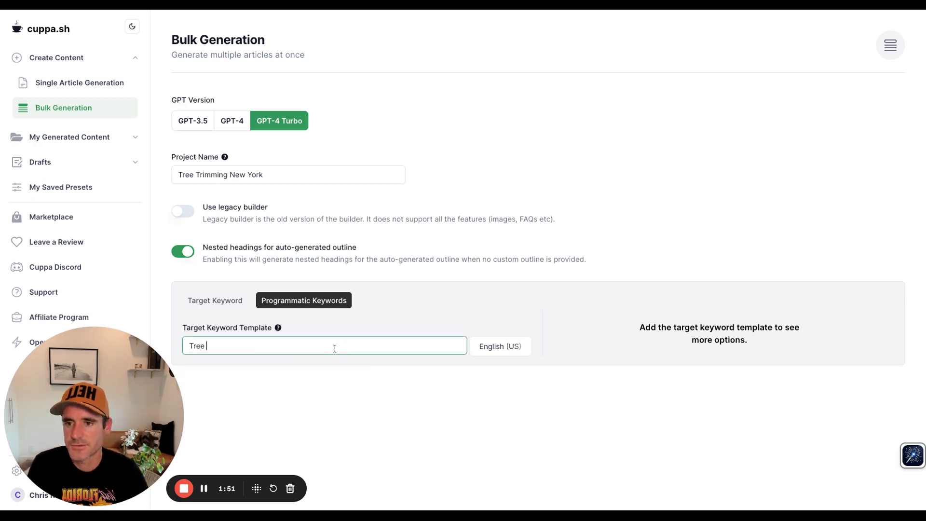
type("Trimimming ")
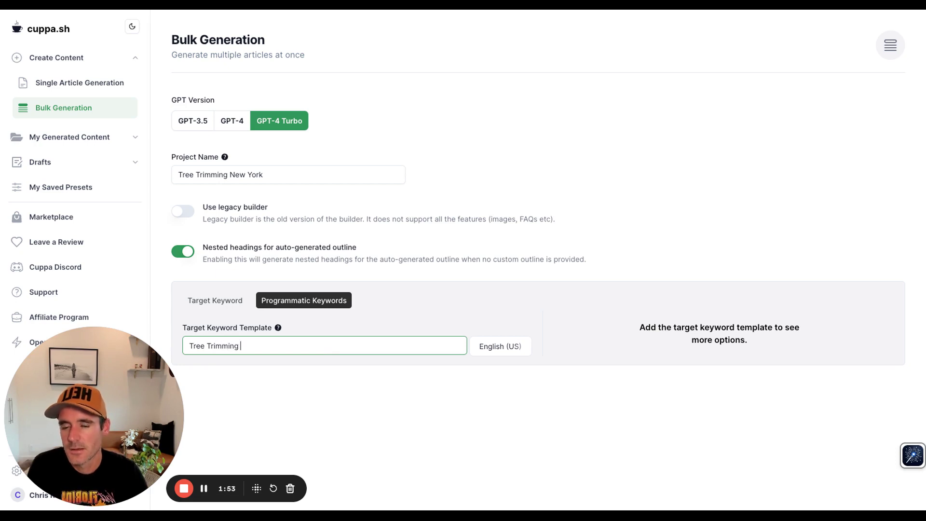
type("in {city")
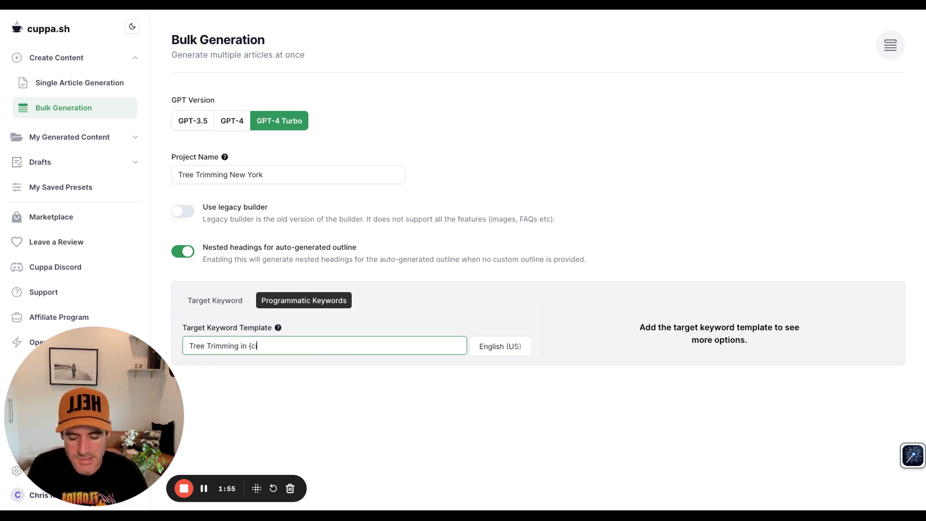
type("}, ")
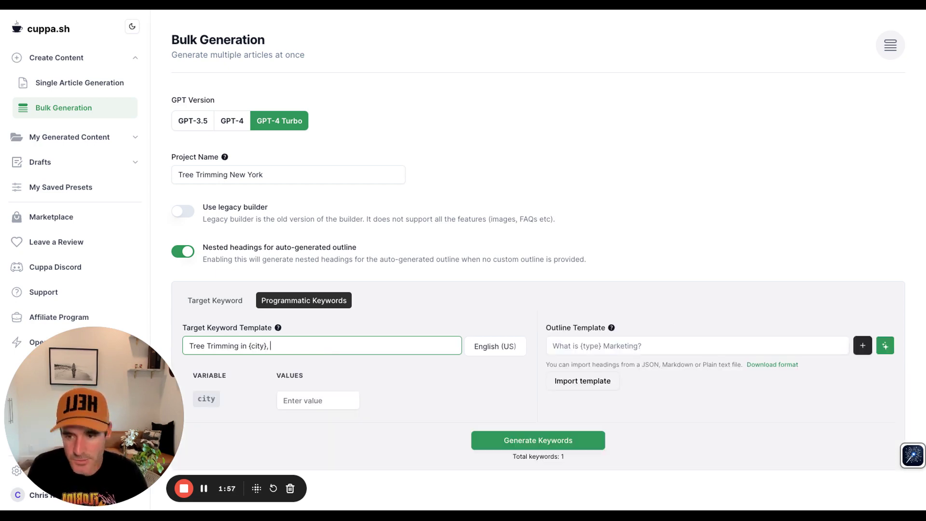
type("New York")
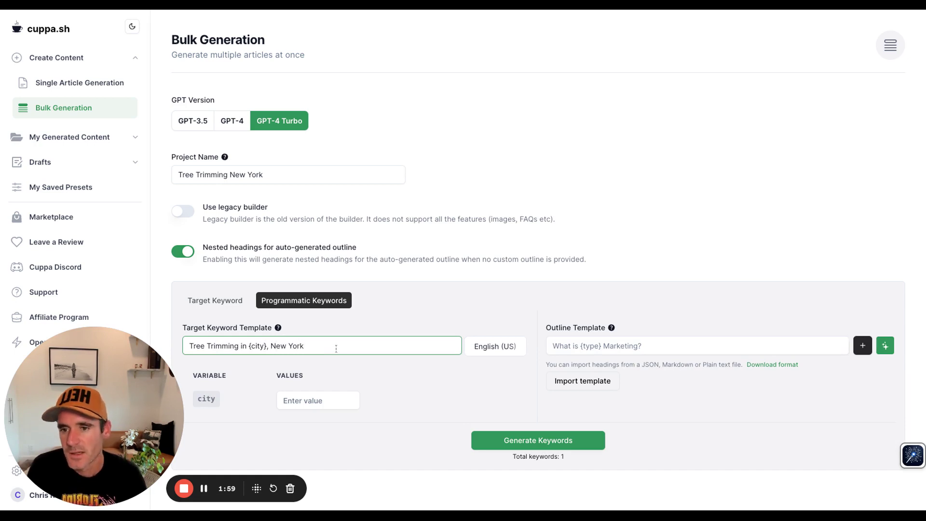
left_click_drag(248, 345, 266, 347)
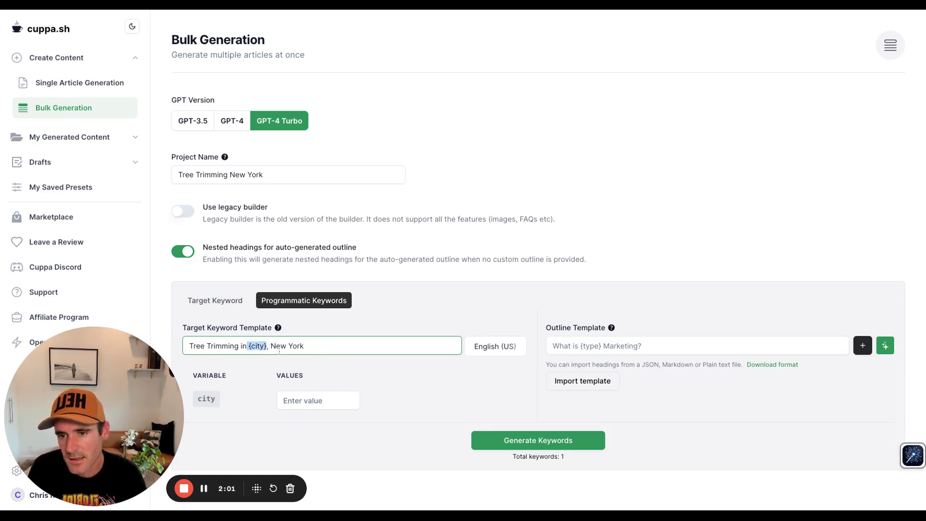
left_click(264, 346)
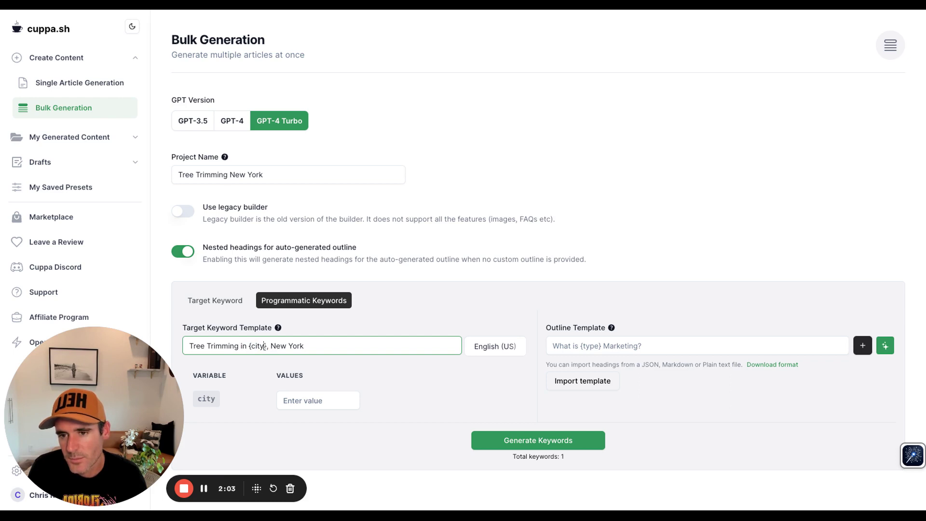
left_click_drag(264, 345, 249, 345)
left_click(248, 346)
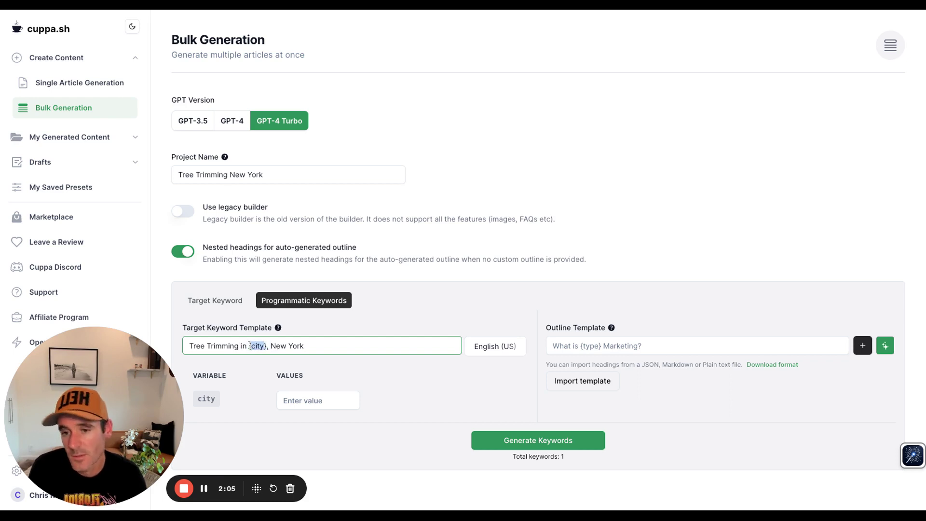
left_click(223, 346)
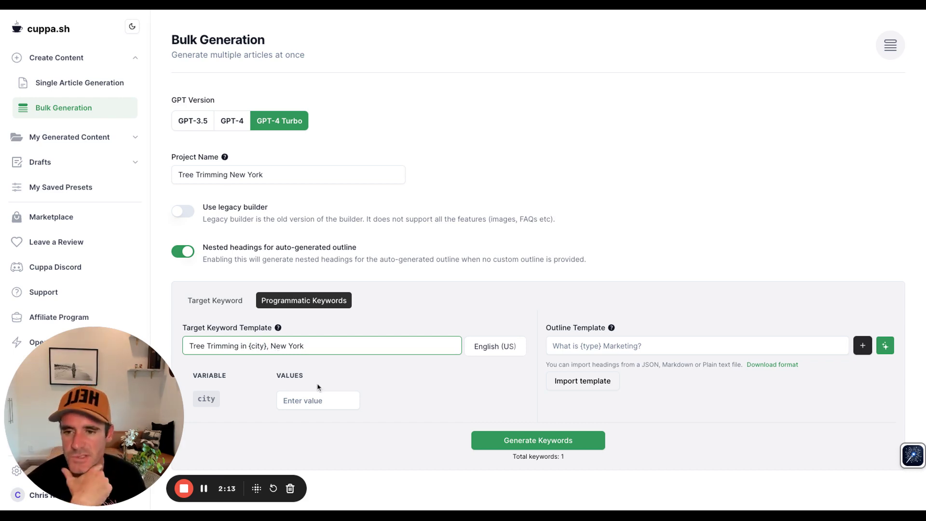
Step: Paste the copied list of New York place names, starting with addison, afton and akron, as values of the city variable
left_click(298, 401)
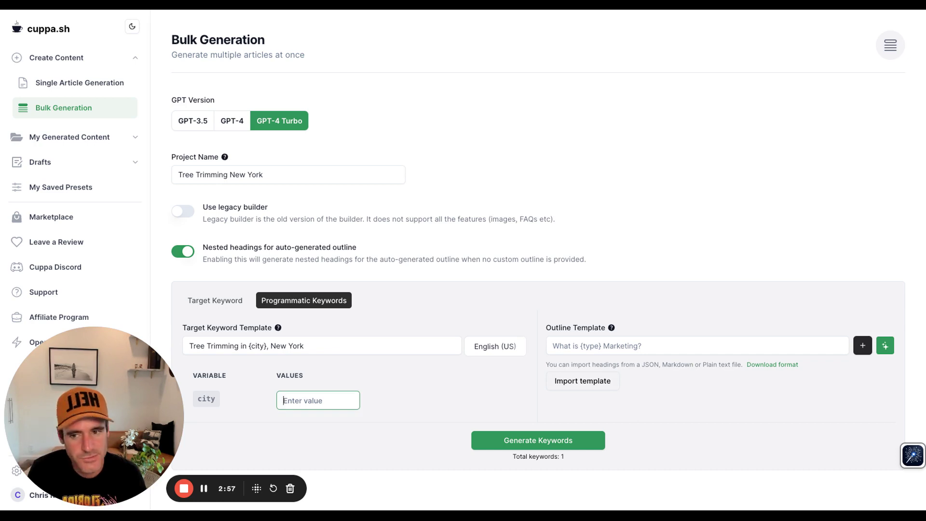
key("ctrl+v")
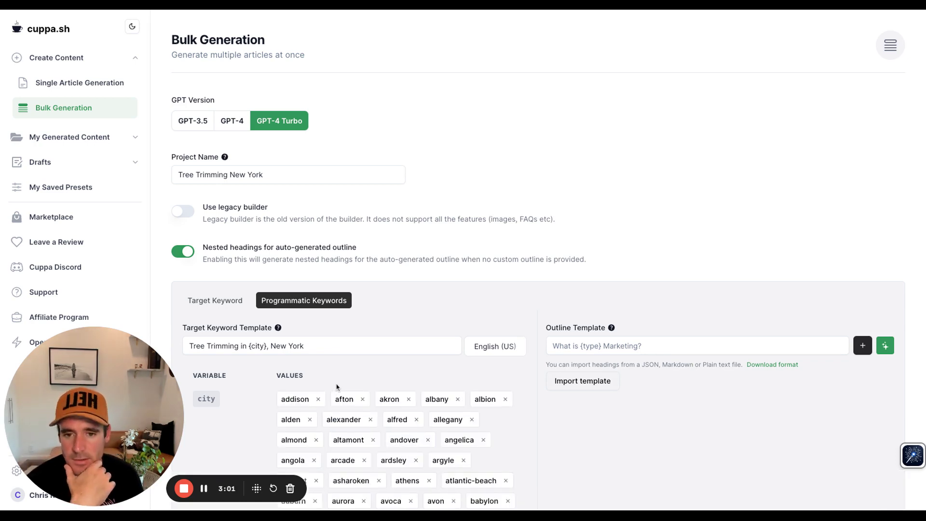
scroll(337, 387, "down", 4)
scroll(336, 390, "up", 3)
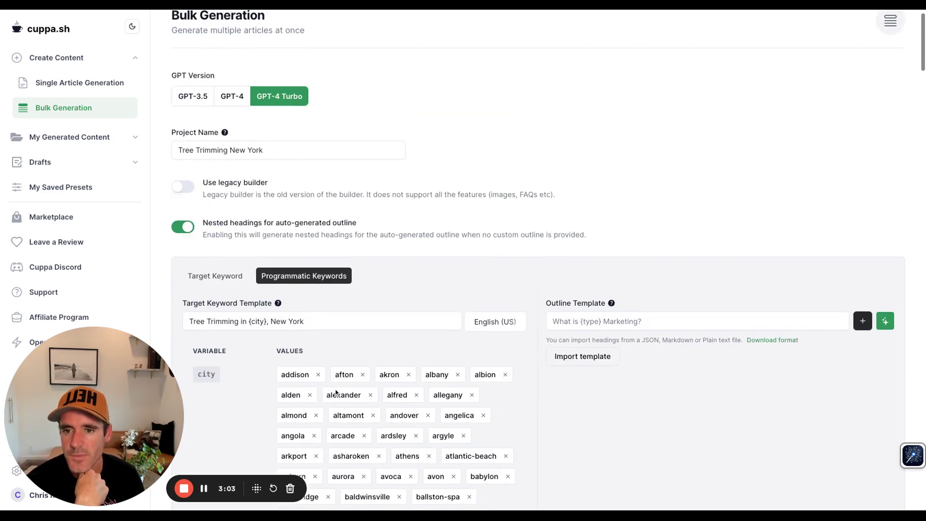
scroll(337, 392, "down", 1)
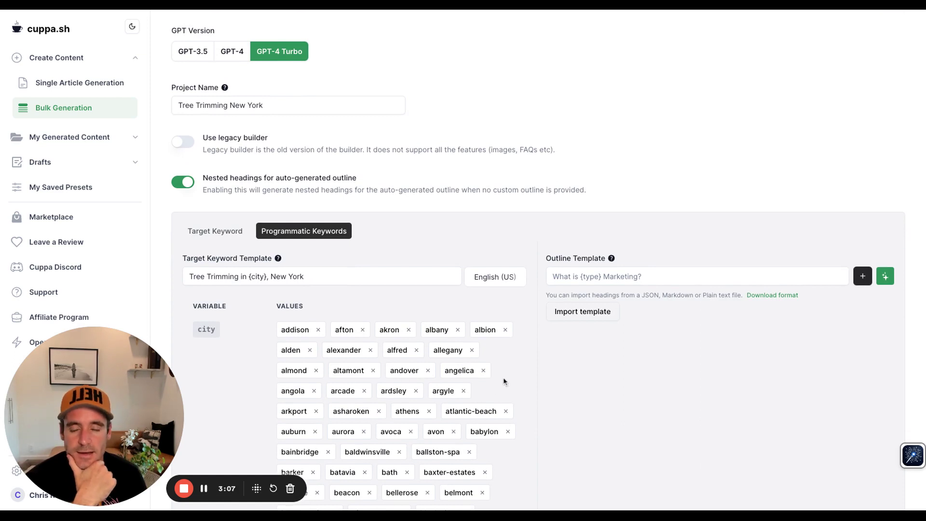
mouse_move(610, 261)
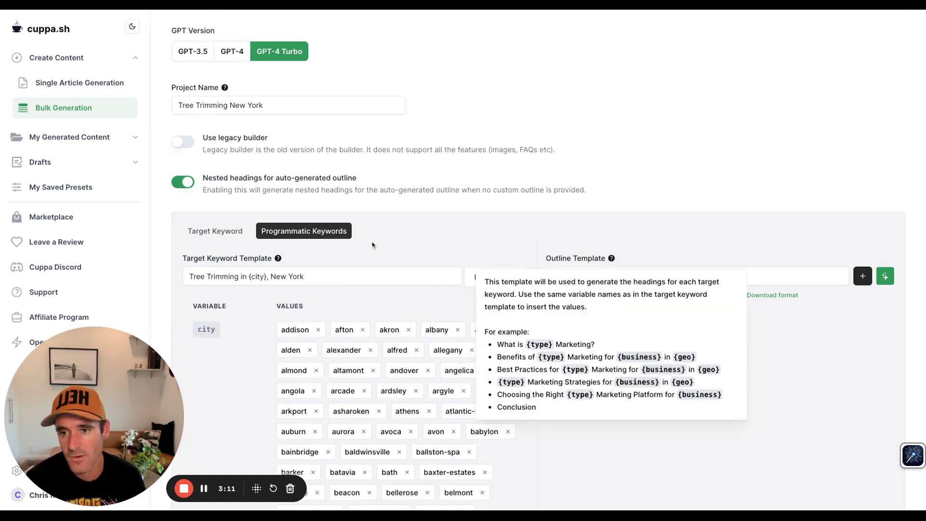
mouse_move(279, 259)
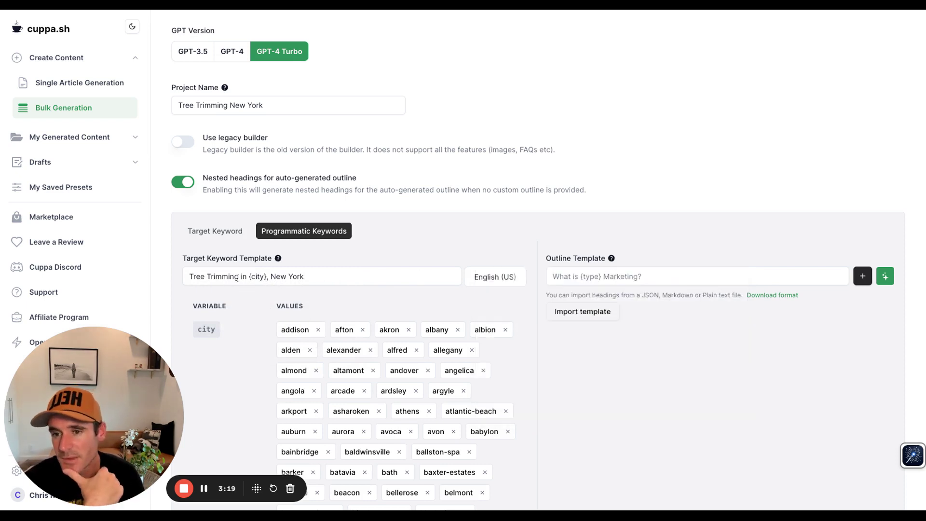
left_click_drag(189, 277, 238, 278)
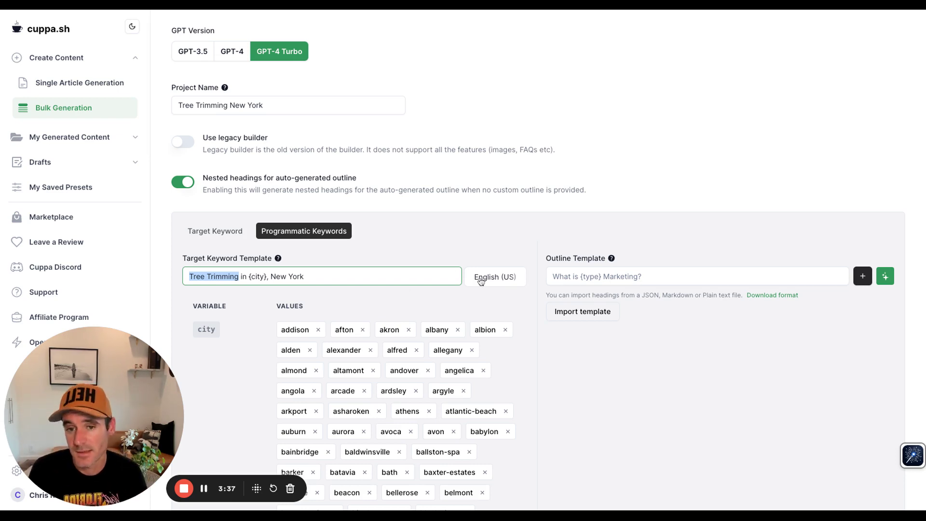
scroll(527, 389, "down", 10)
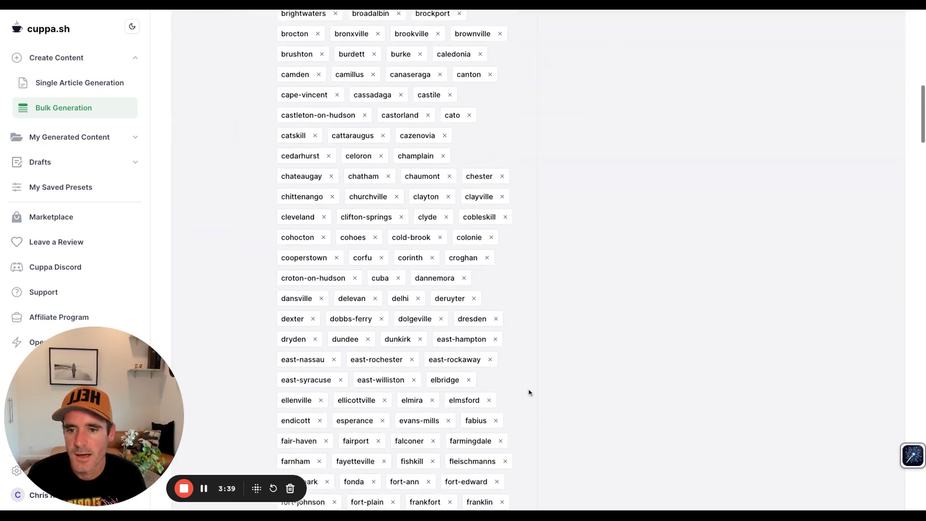
scroll(527, 388, "up", 12)
left_click(391, 345)
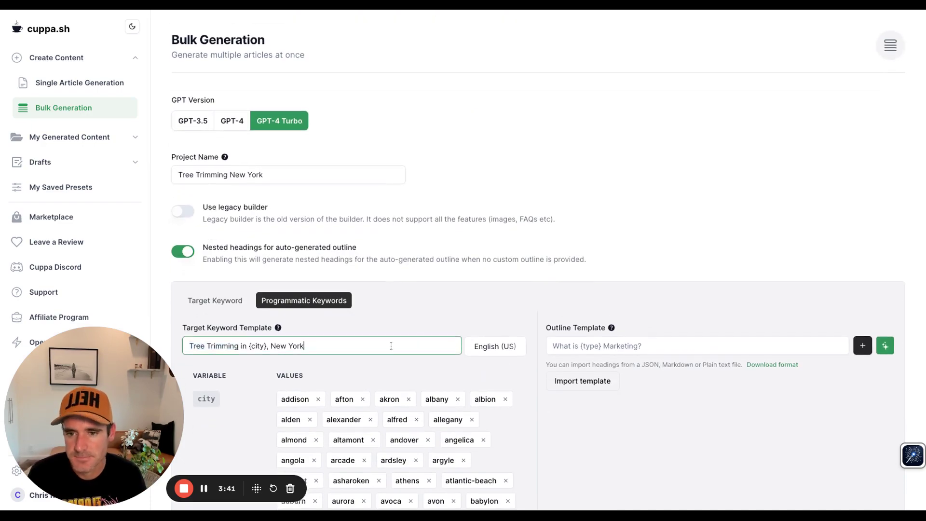
left_click(699, 345)
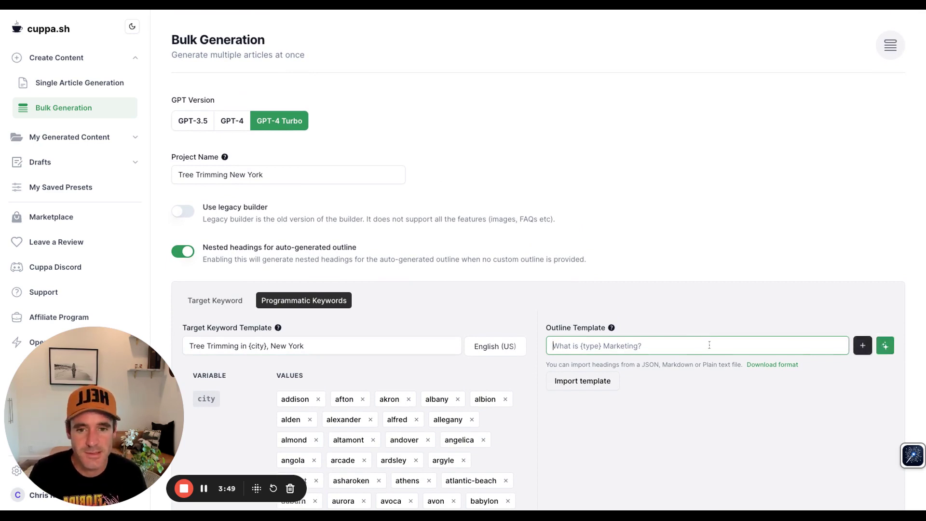
type("Type som")
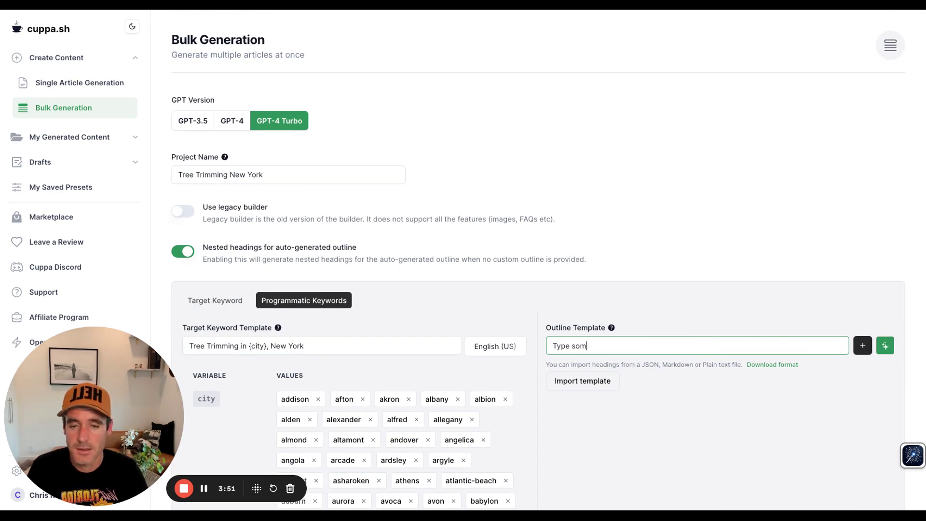
type("ething")
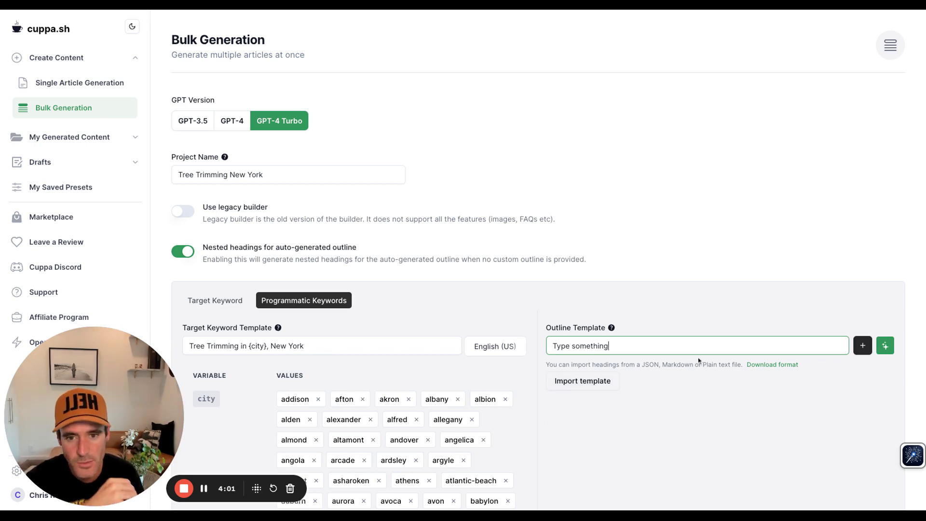
key("ctrl+a")
key("BackSpace")
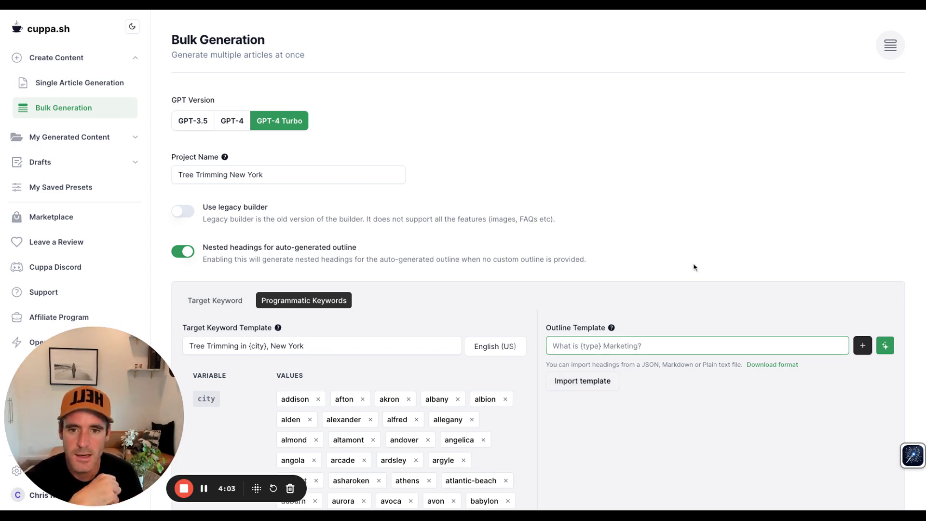
Step: Generate the outline template of H2 and H3 headings automatically for the tree trimming keyword template
left_click(889, 351)
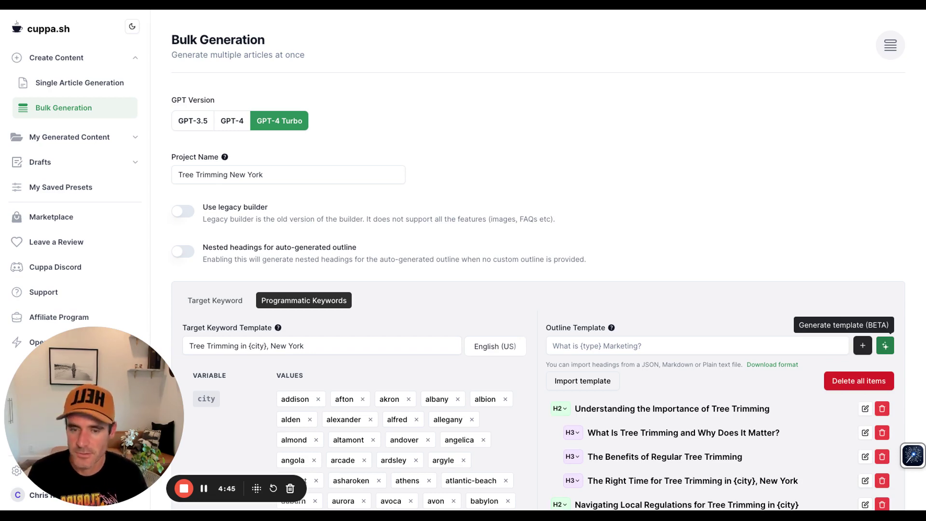
scroll(890, 366, "down", 2)
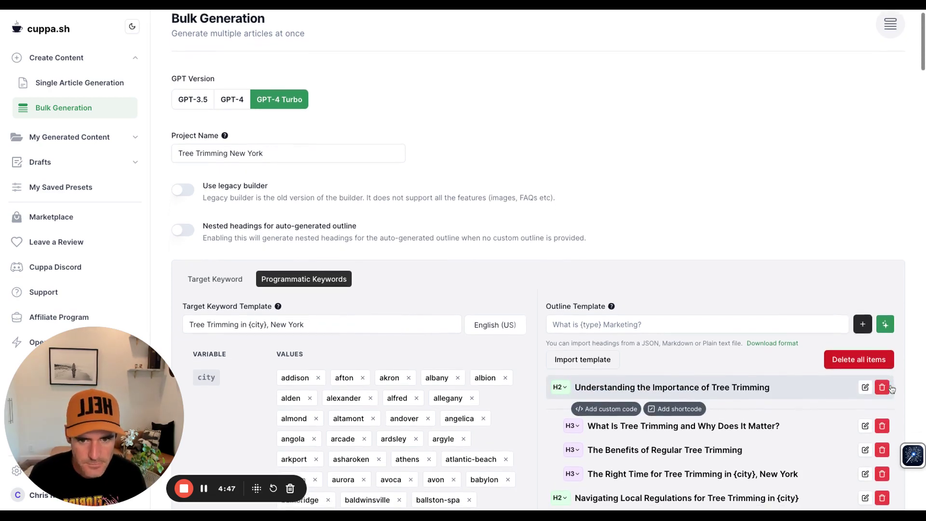
scroll(823, 436, "down", 3)
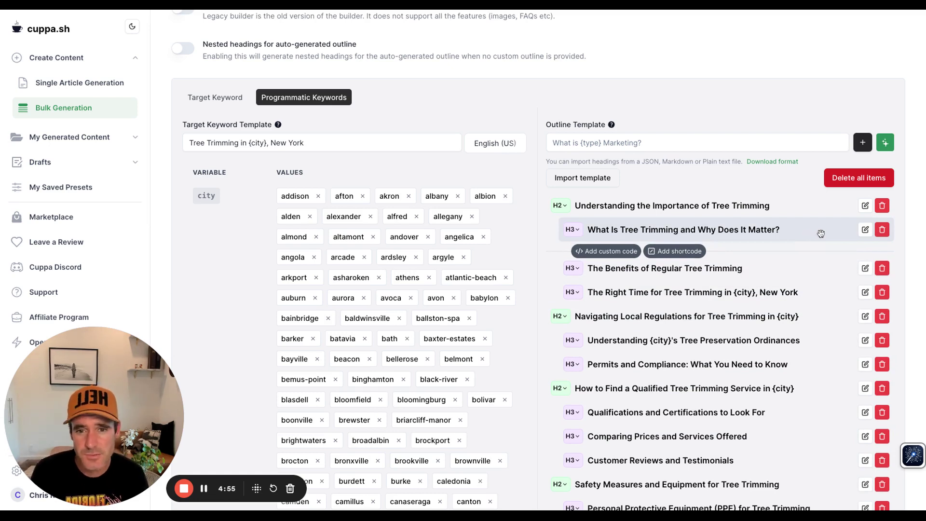
left_click(865, 230)
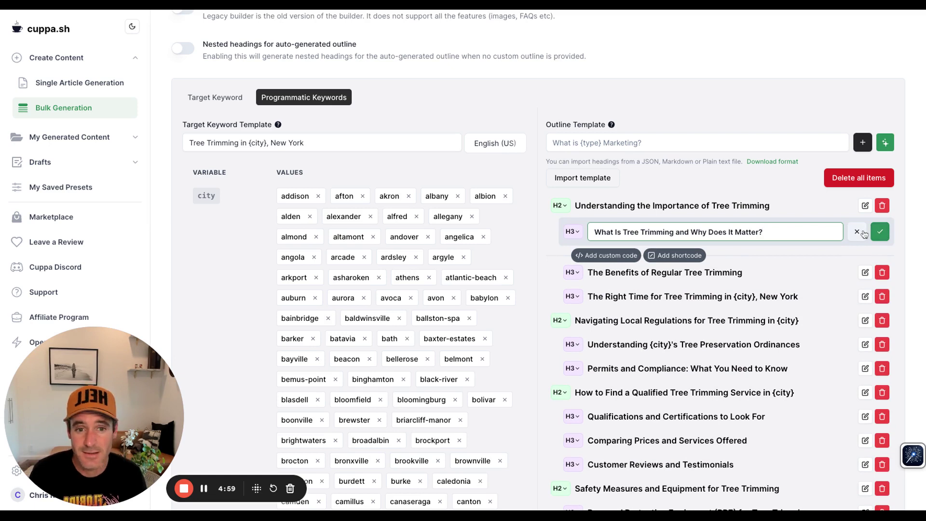
left_click(862, 237)
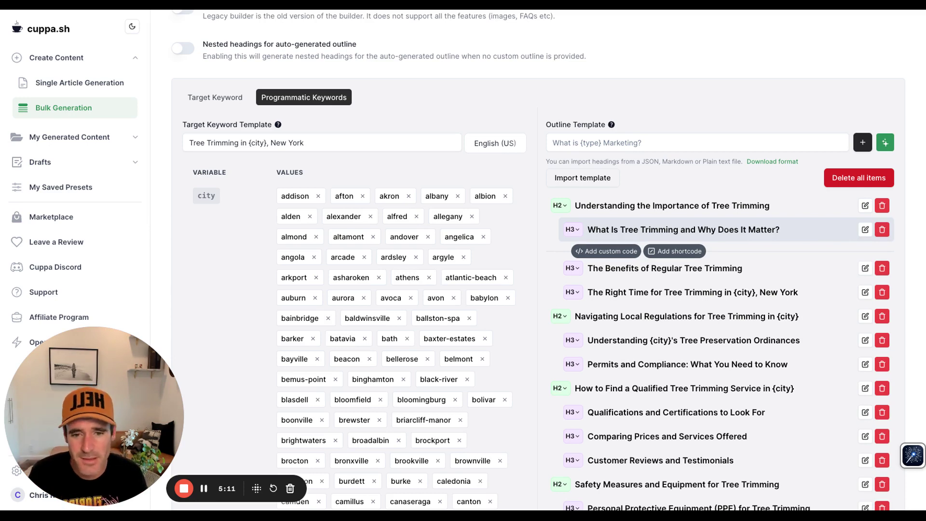
Step: Rewrite the outline's H3 heading "Qualifications and Certifications to Look For" as "Company 1 < Tree Trimming of NY Comapny>"
scroll(804, 469, "down", 1)
scroll(804, 469, "down", 1)
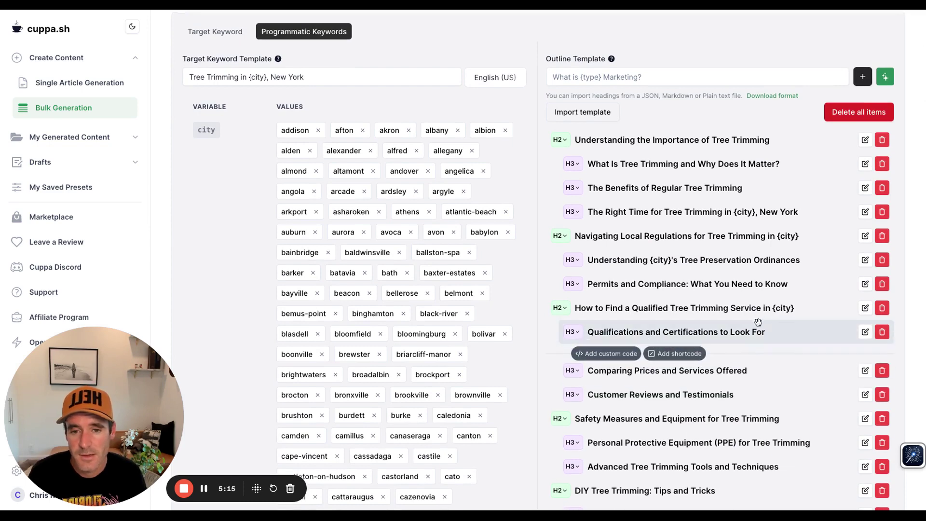
left_click(866, 332)
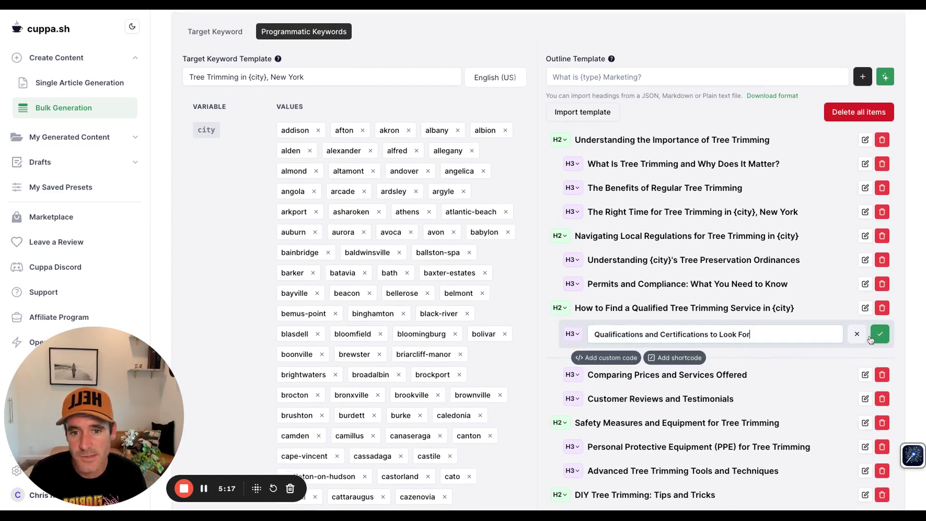
scroll(756, 310, "down", 1)
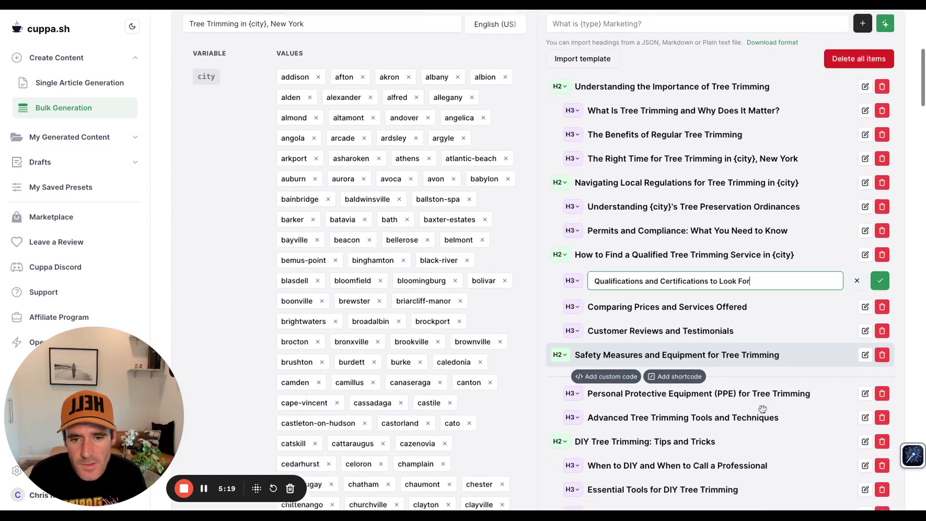
left_click_drag(765, 292, 590, 278)
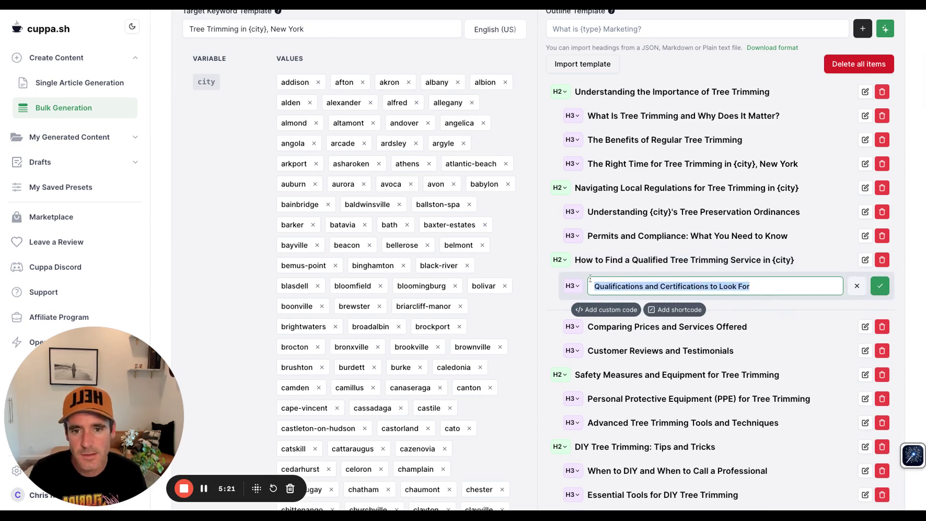
type("Compar")
key("BackSpace")
key("BackSpace")
key("BackSpace")
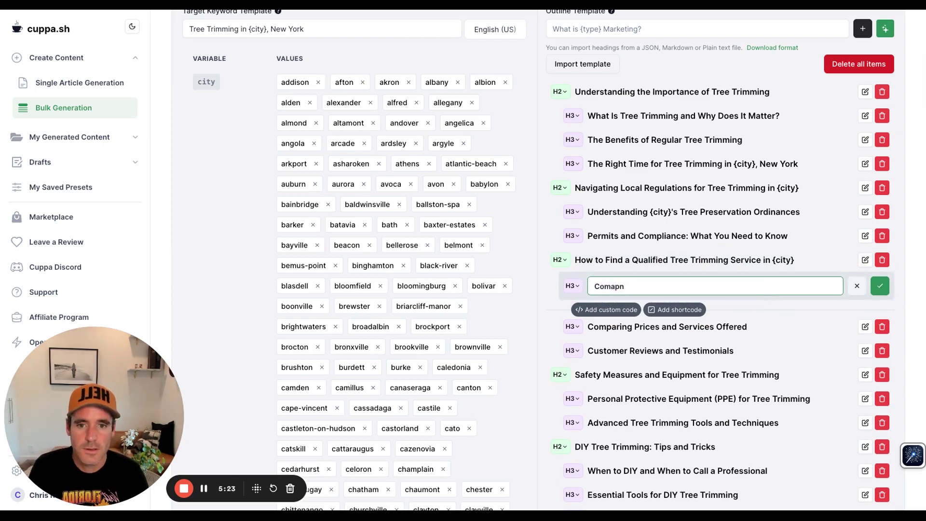
type("pany 1")
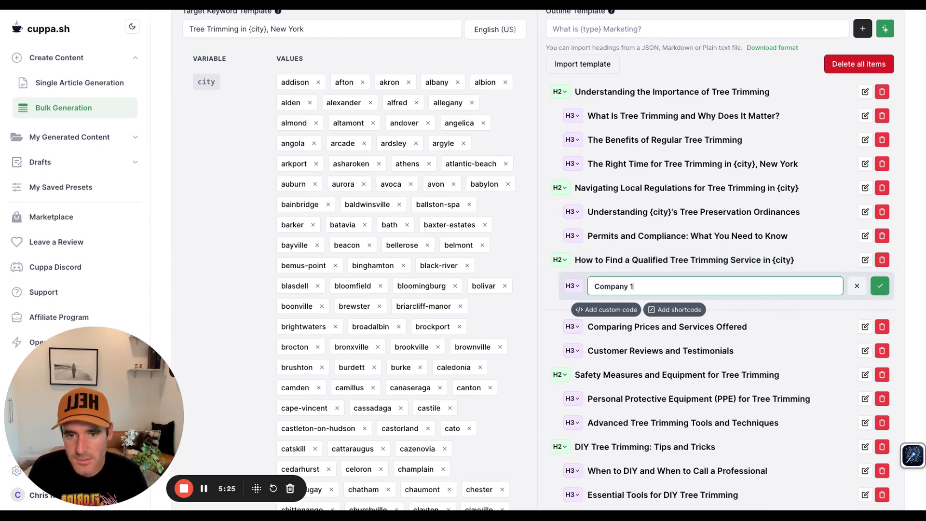
type(" < T")
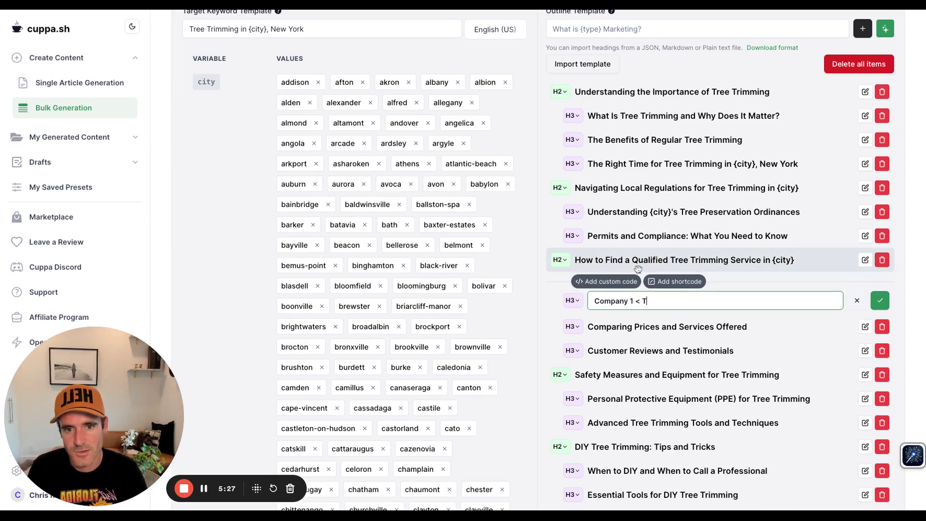
type("ree Trimmin")
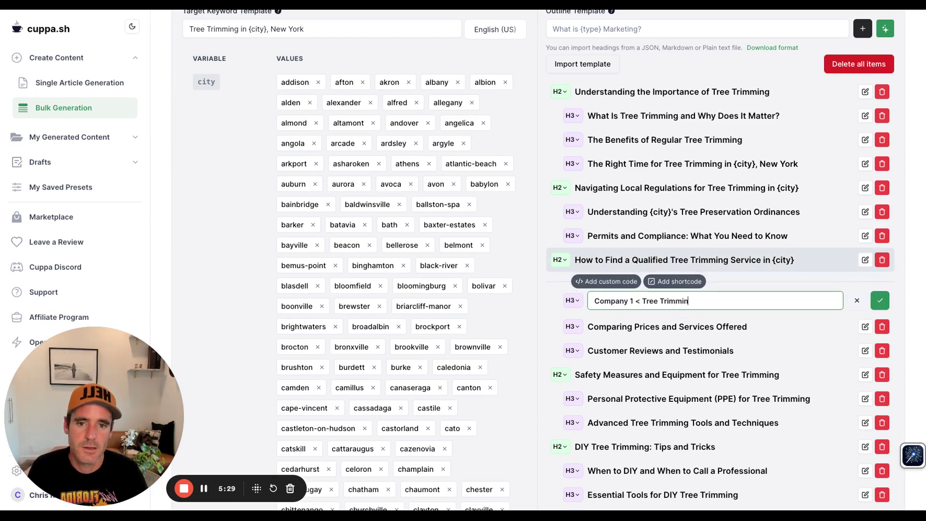
type("g of NY C")
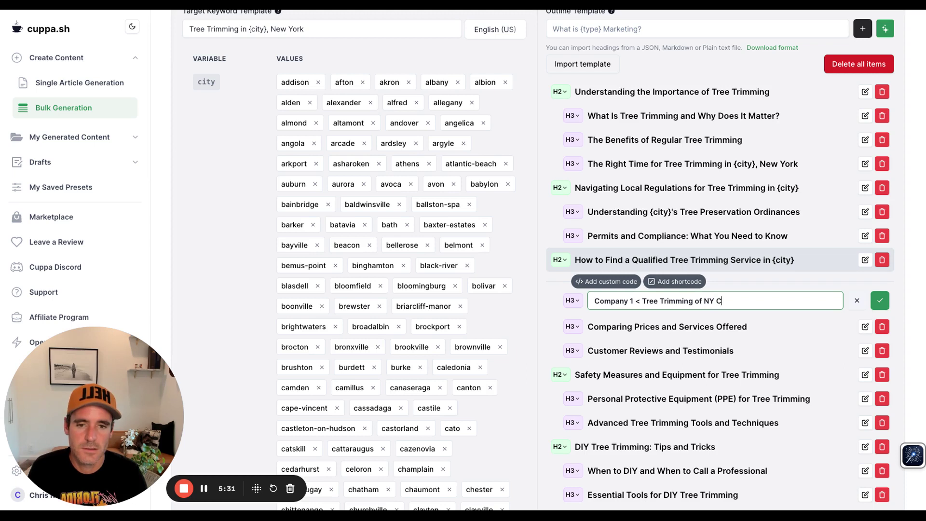
type("omapny>")
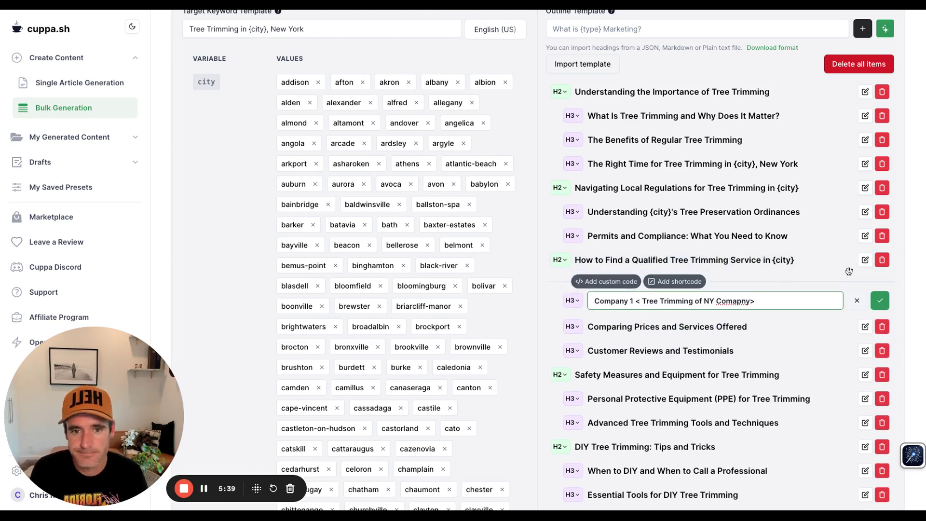
Step: Reword the H2 heading "How to Find a Qualified Tree Trimming Service in {city}" to start with "The Best" instead of "How to Find a"
left_click(868, 263)
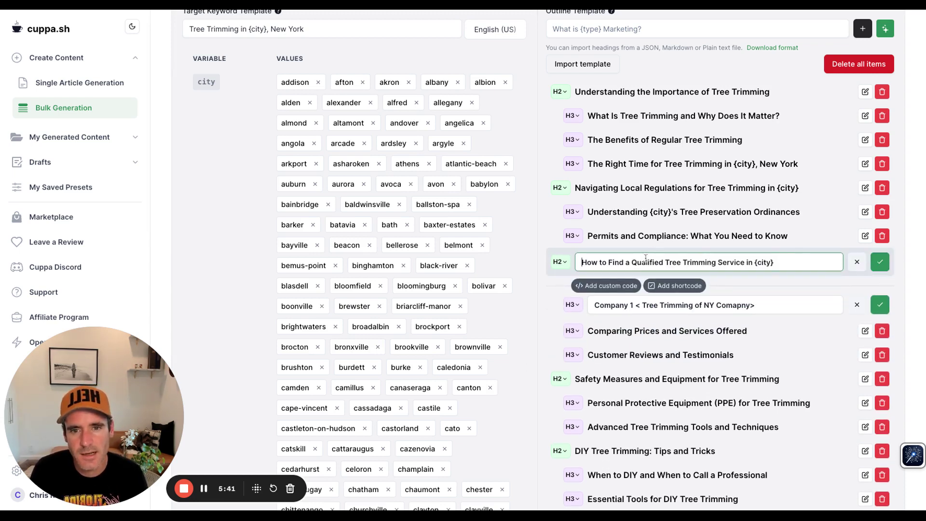
left_click_drag(637, 263, 540, 265)
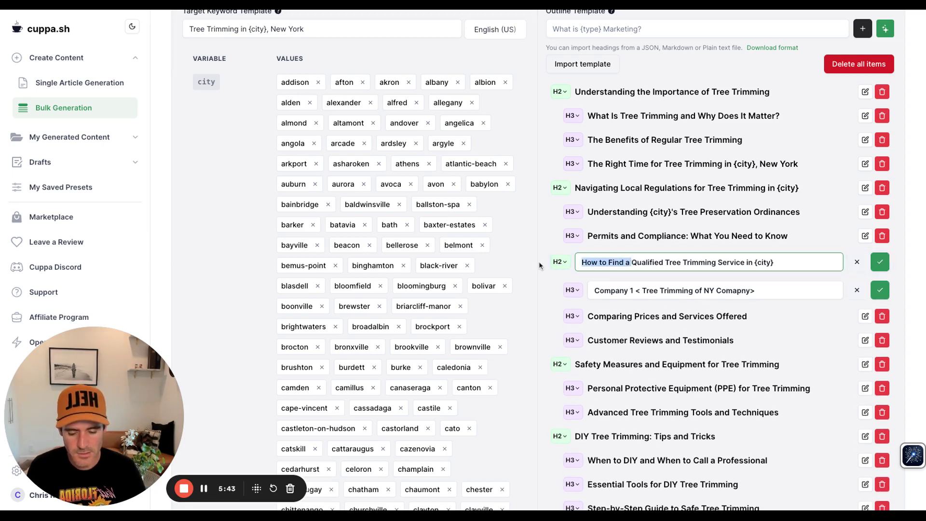
key("BackSpace")
type("The Best")
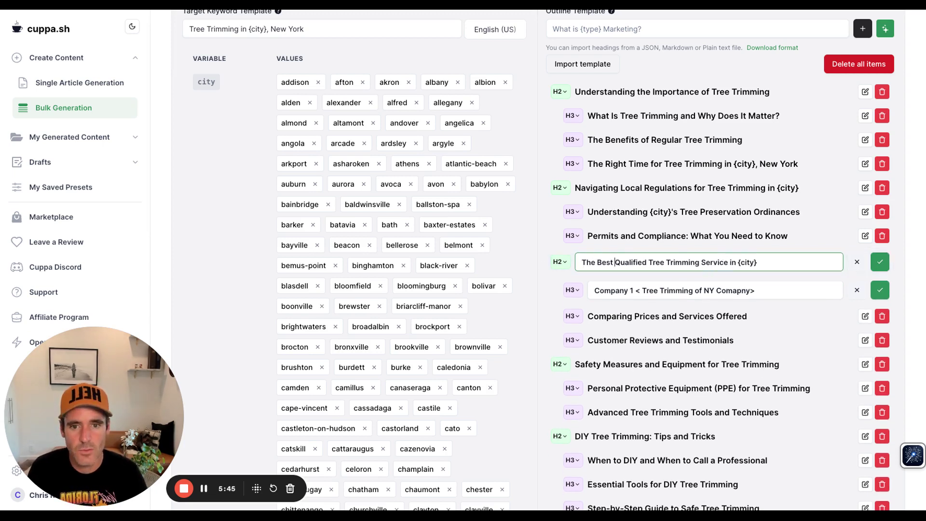
mouse_move(691, 284)
mouse_move(767, 295)
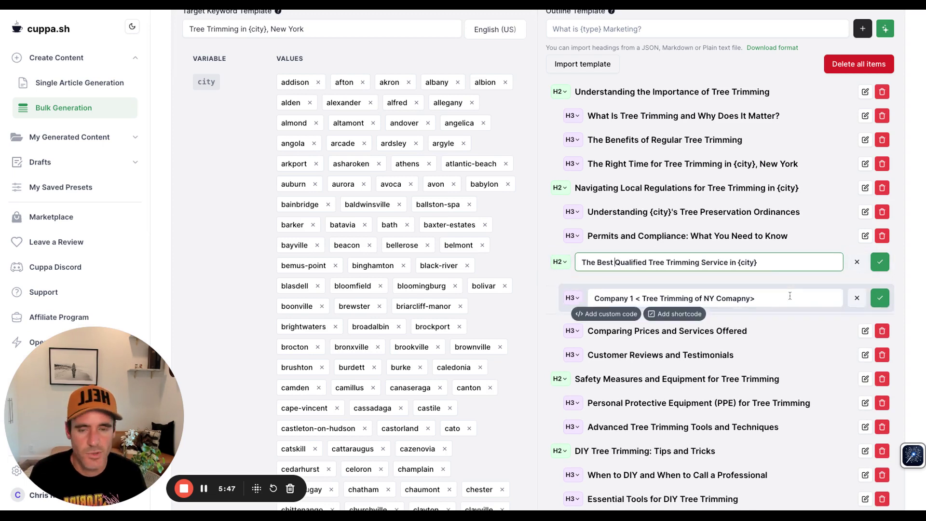
Step: Replace the H3 "Comparing Prices and Services Offered" with a copy of the Company 1 heading, numbered "Company 2"
left_click(756, 292)
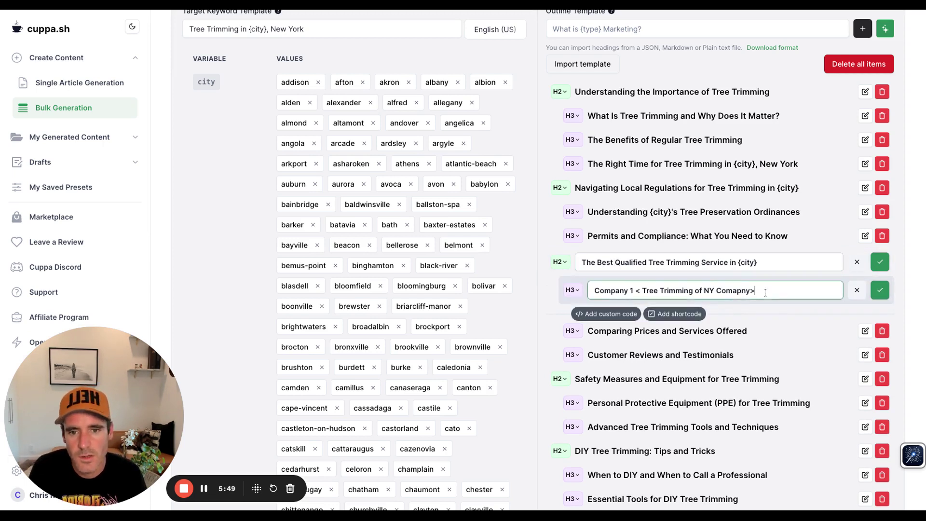
key("ctrl+a")
key("ctrl+c")
left_click(865, 316)
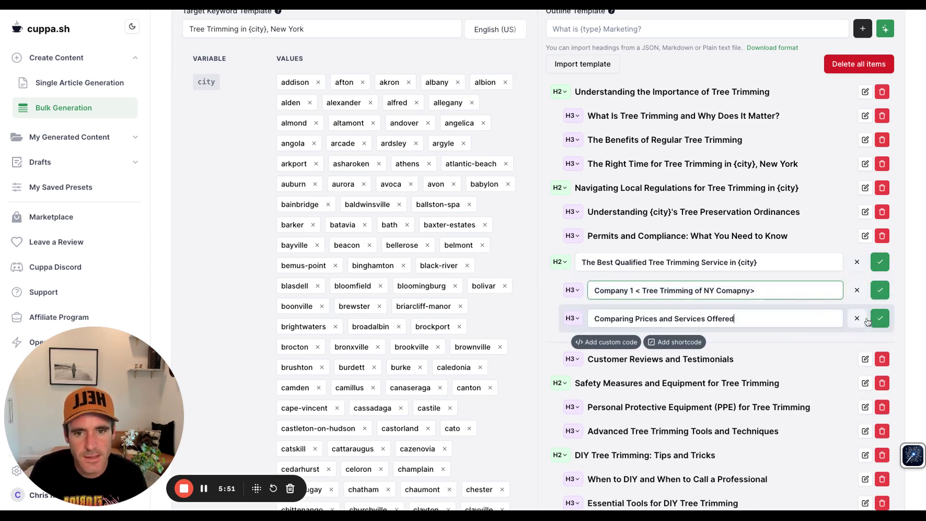
key("ctrl+a")
key("ctrl+v")
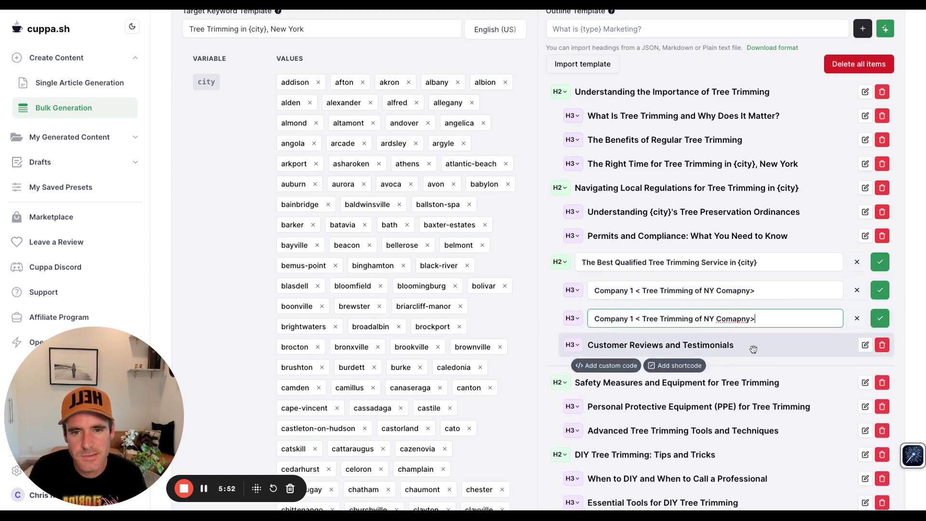
left_click(637, 321)
key("BackSpace")
type("2")
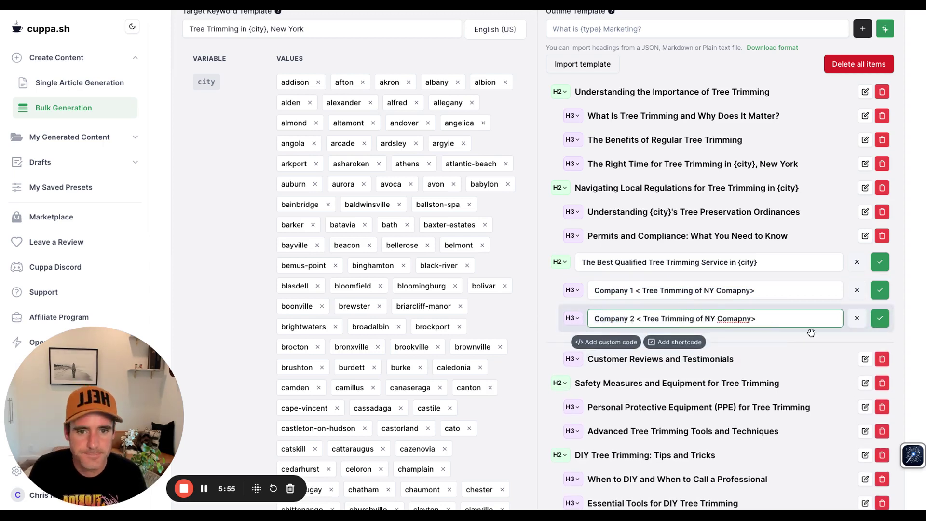
Step: Replace the H3 "Customer Reviews and Testimonials" with the copied company heading, numbered "Company 3"
left_click(865, 346)
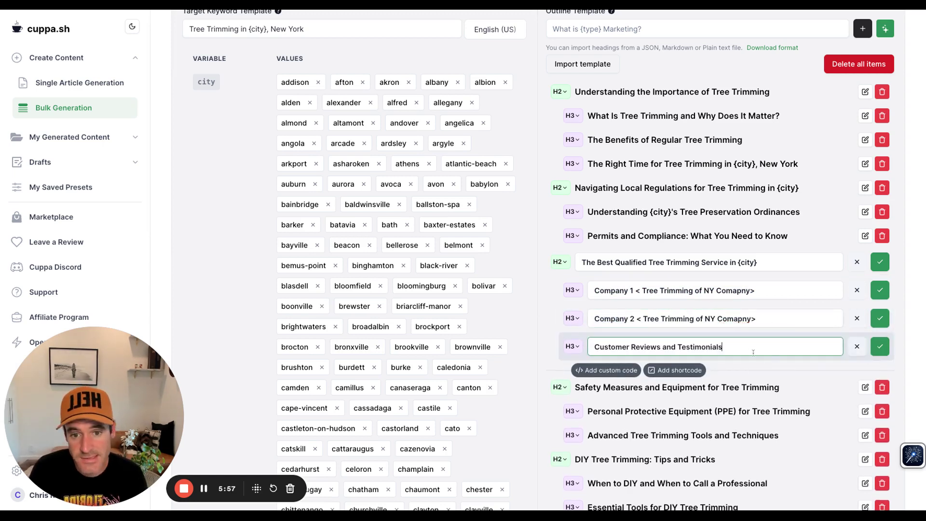
key("ctrl+a")
key("ctrl+v")
left_click(632, 350)
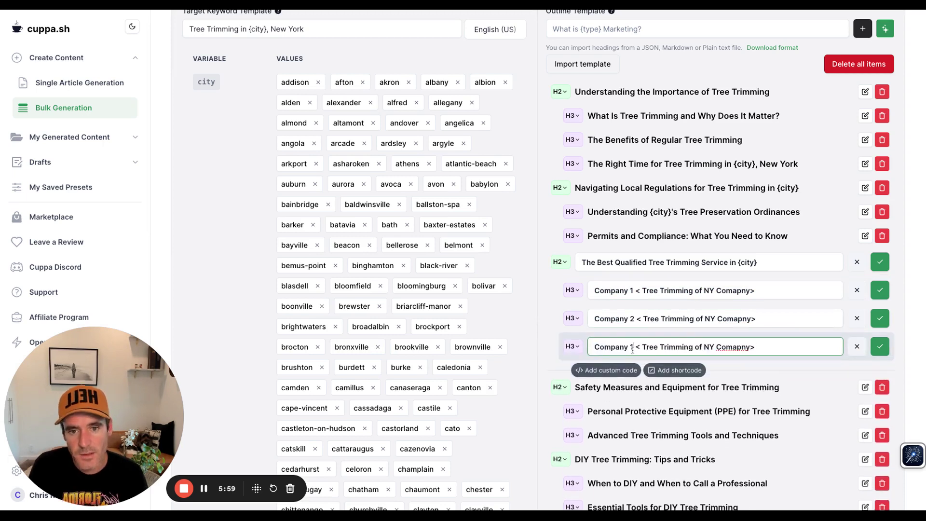
key("BackSpace")
type("3")
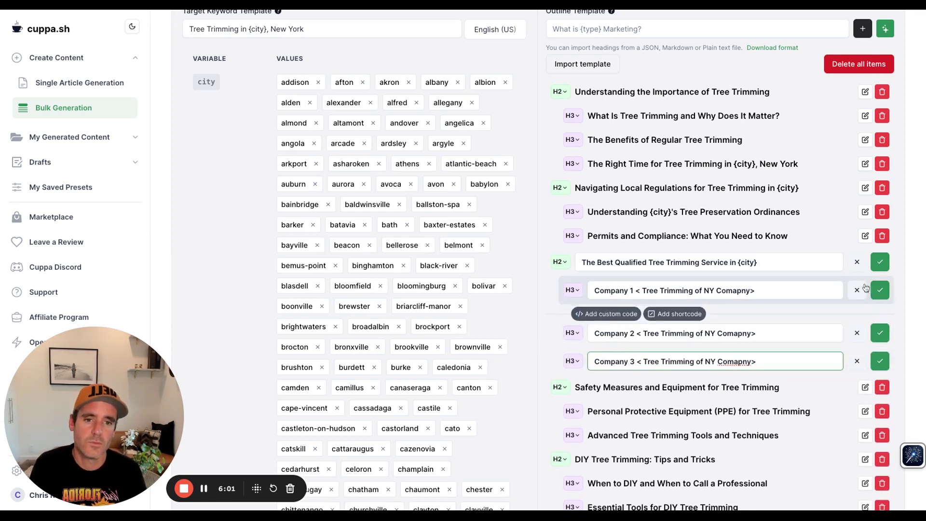
Step: Save the edited "The Best Qualified Tree Trimming Service in {city}" heading and its three company subheadings
left_click(880, 262)
left_click(878, 285)
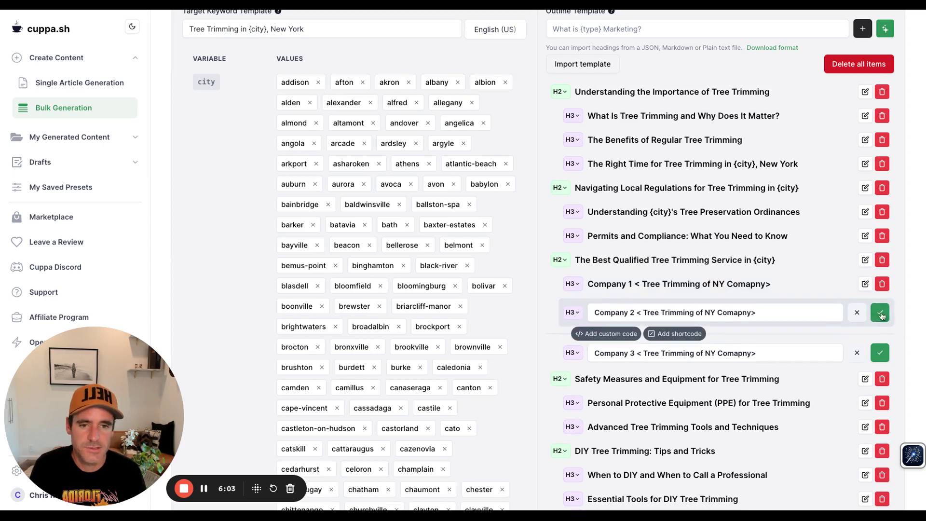
left_click(880, 324)
left_click(879, 334)
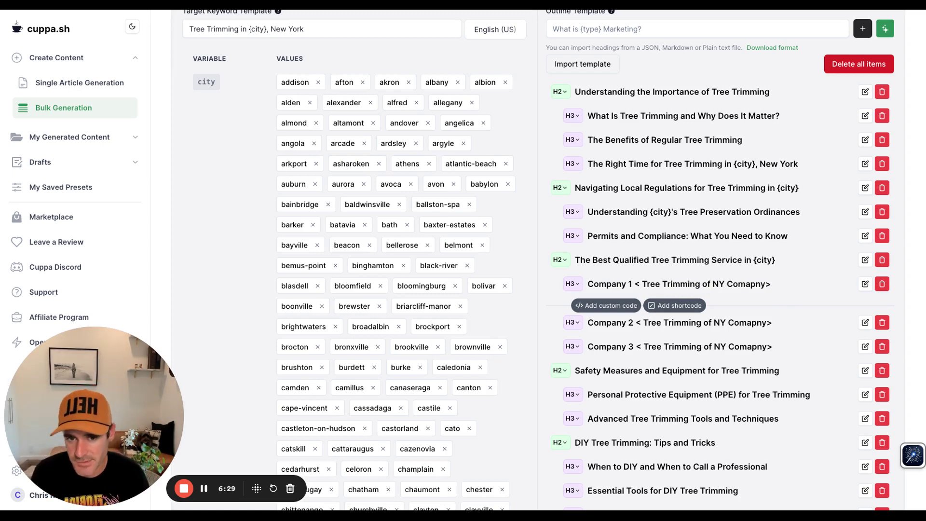
left_click_drag(752, 279, 856, 282)
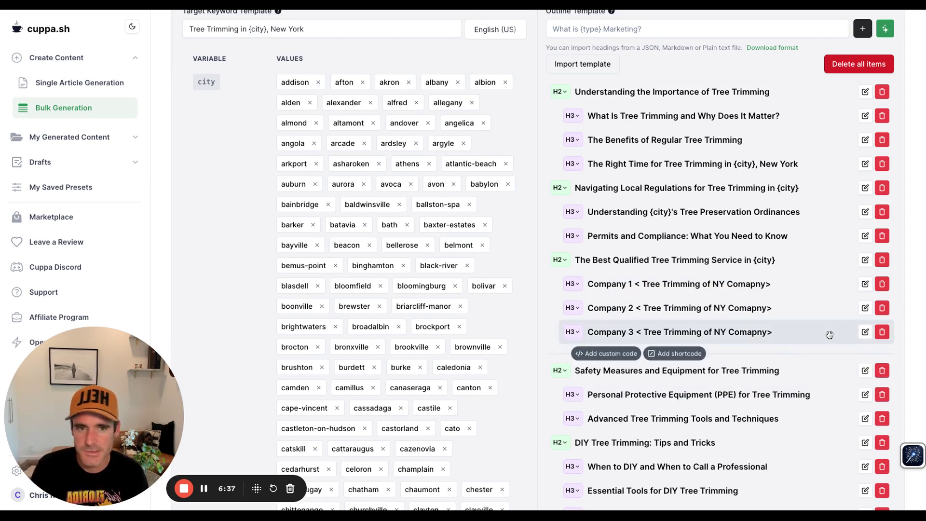
scroll(815, 362, "down", 1)
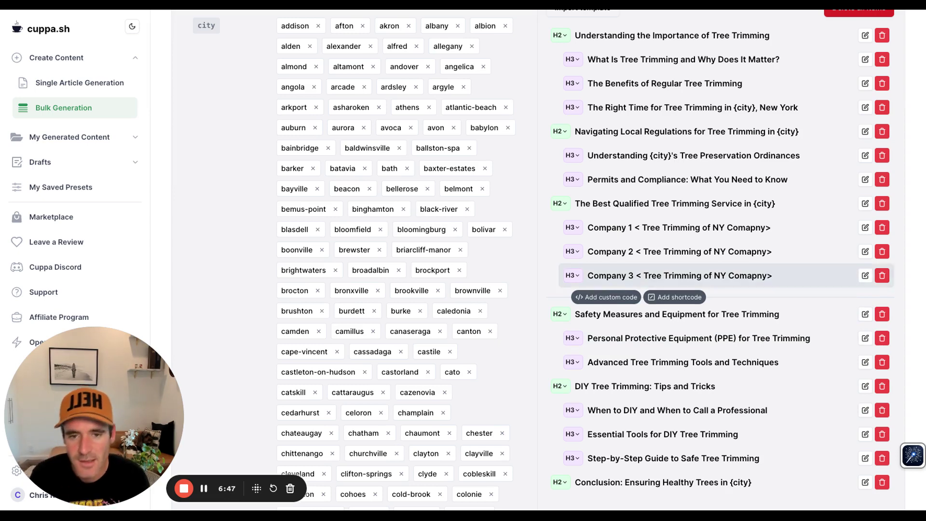
left_click(606, 296)
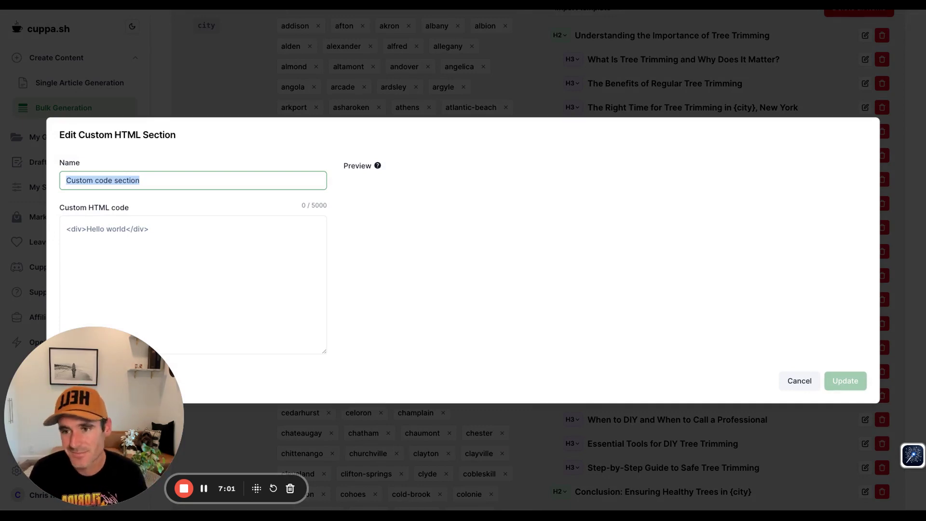
left_click(323, 257)
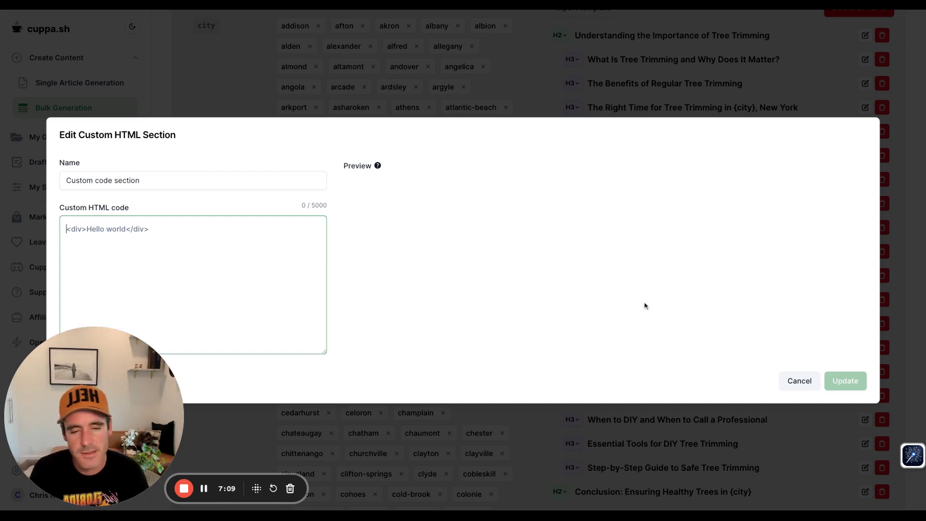
left_click(803, 381)
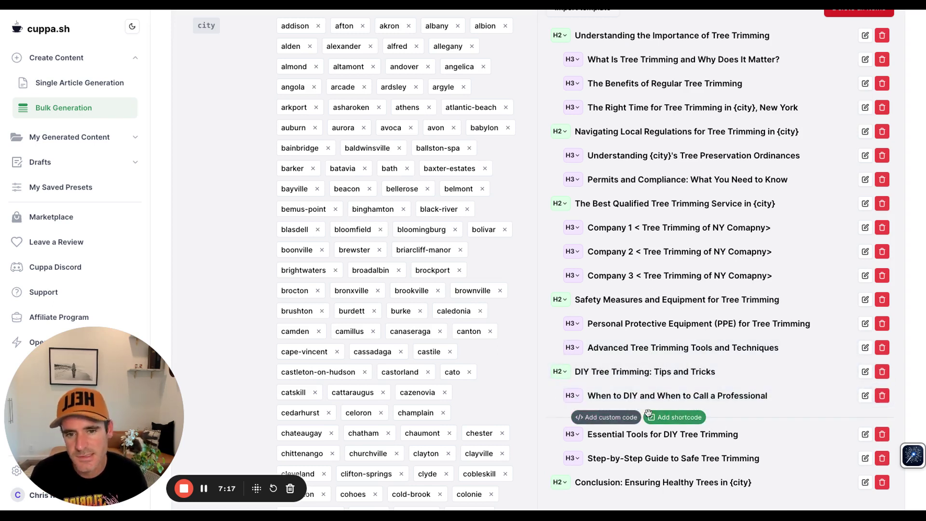
Step: Add a shortcode with the content "Just an example" below the H3 "When to DIY and When to Call a Professional"
left_click(683, 418)
left_click(369, 285)
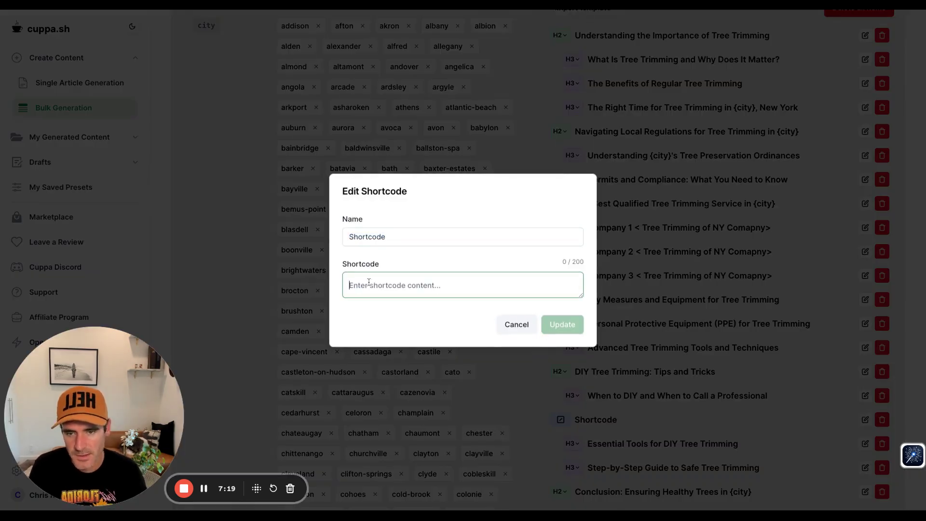
type("Just an example")
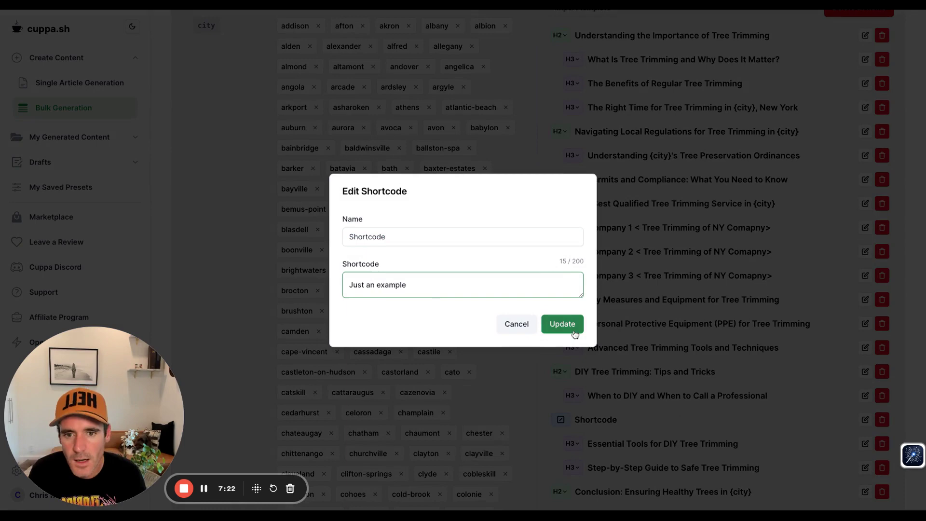
left_click(562, 323)
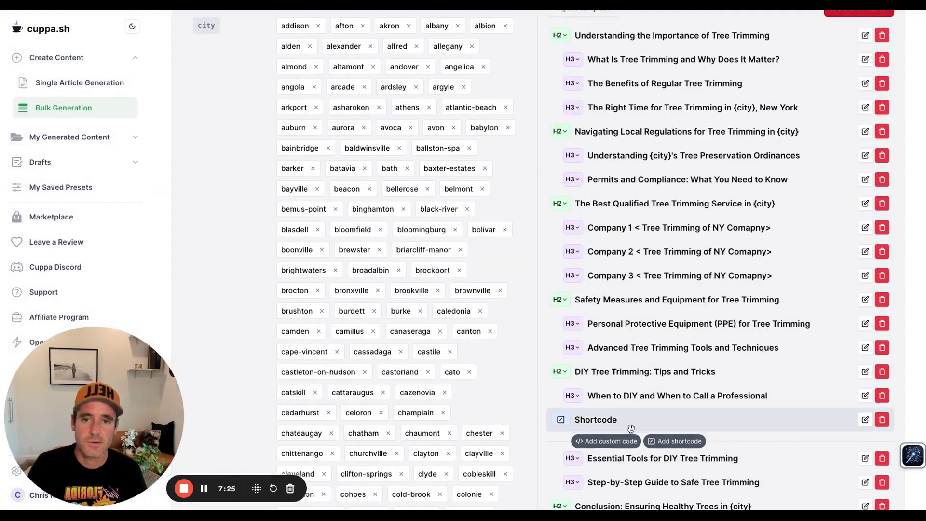
Step: Move the shortcode up the outline to just above the H2 "The Best Qualified Tree Trimming Service in {city}"
mouse_move(594, 380)
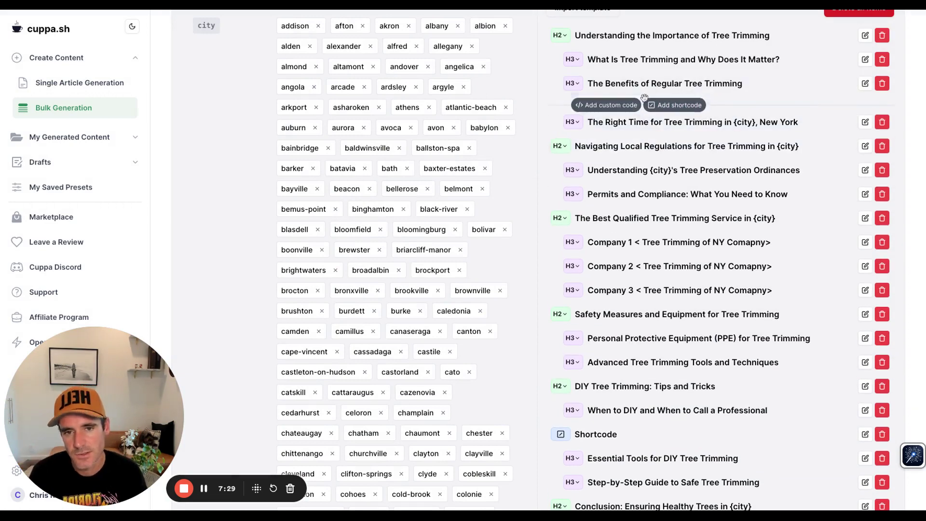
mouse_move(655, 443)
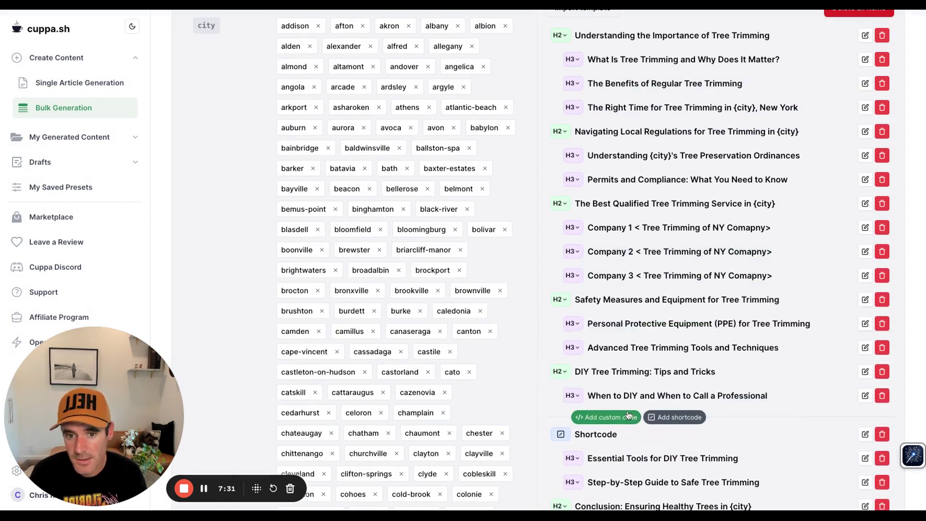
mouse_move(618, 428)
left_click_drag(617, 428, 621, 203)
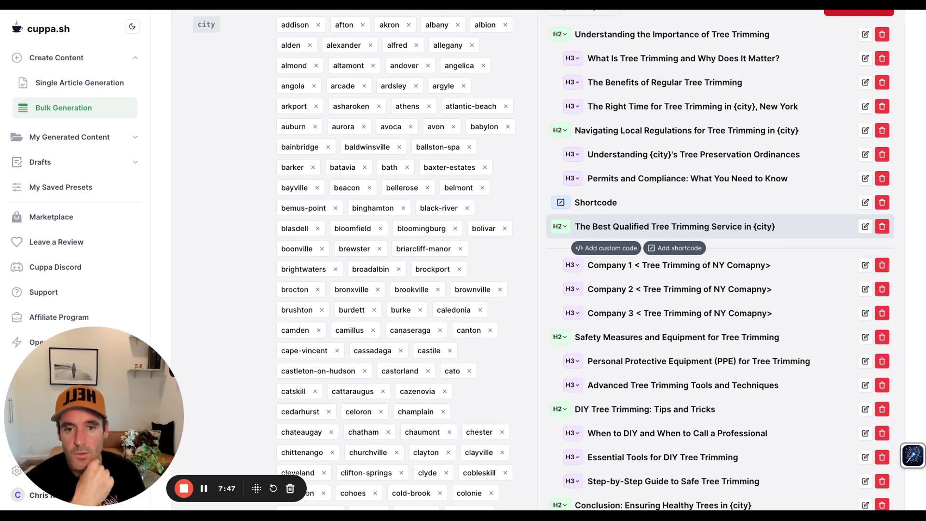
mouse_move(612, 128)
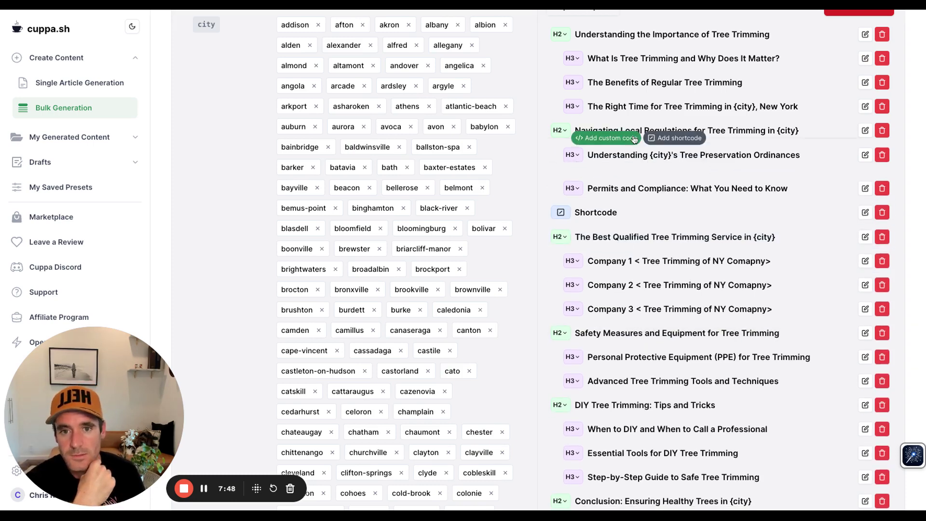
left_click(585, 129)
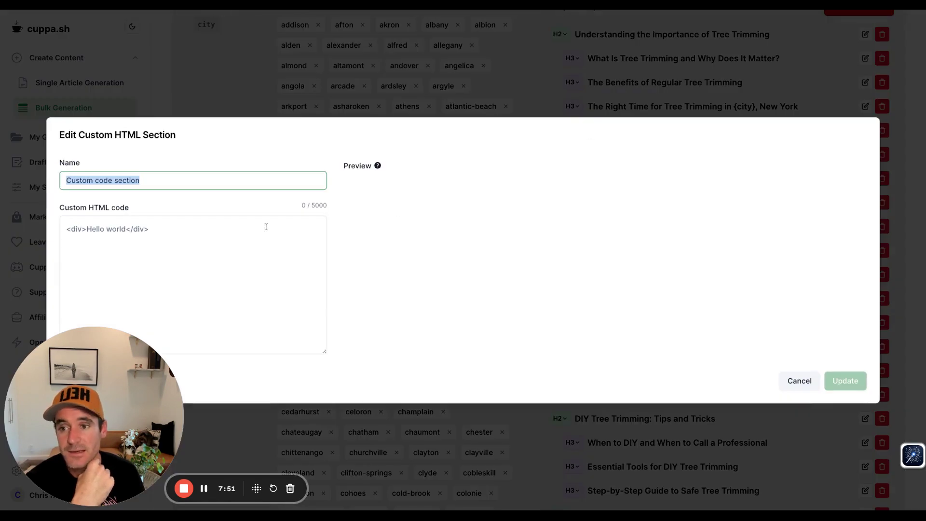
left_click(234, 242)
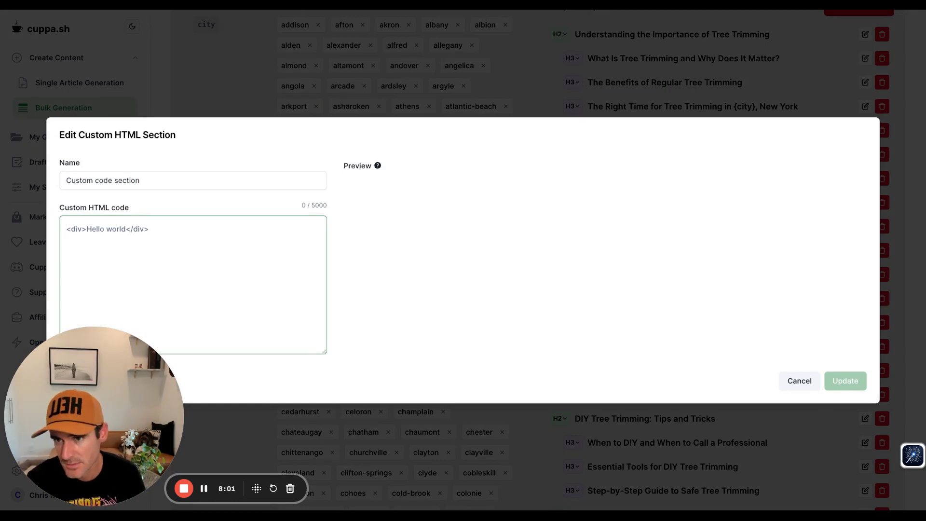
left_click(799, 381)
mouse_move(611, 156)
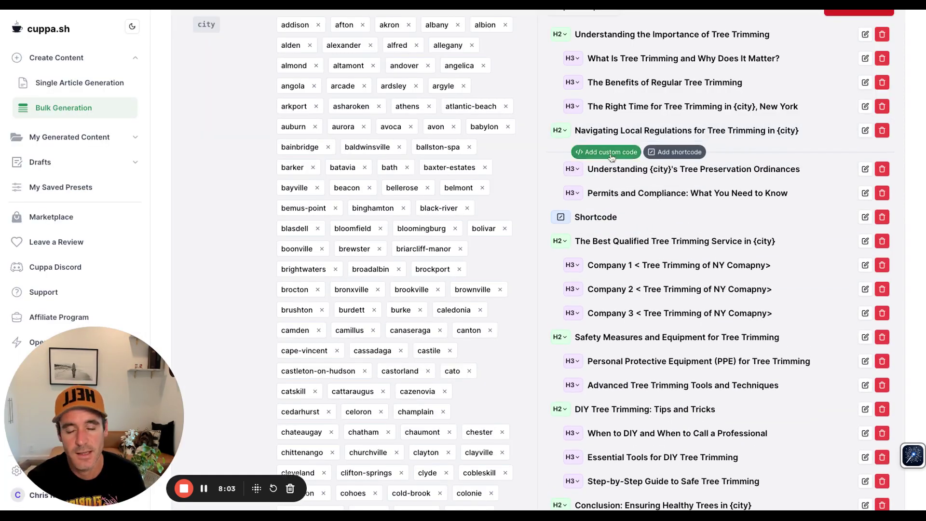
mouse_move(654, 446)
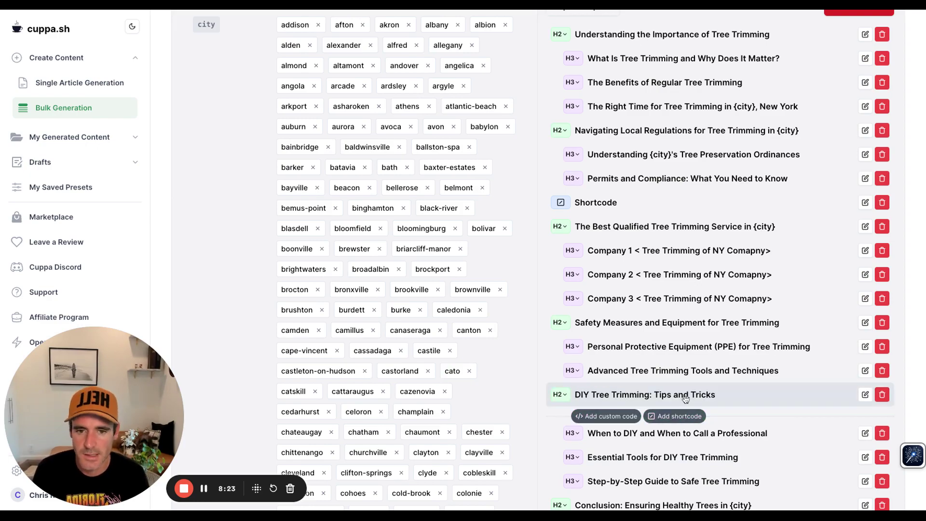
Step: Review the city values and the keyword generation settings for the programmatic template
scroll(689, 415, "down", 4)
scroll(688, 415, "down", 20)
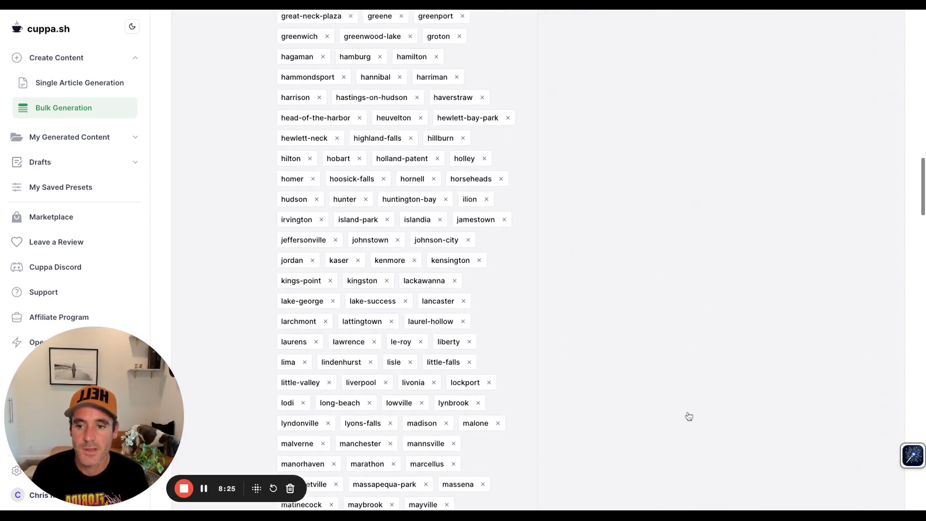
scroll(538, 261, "down", 20)
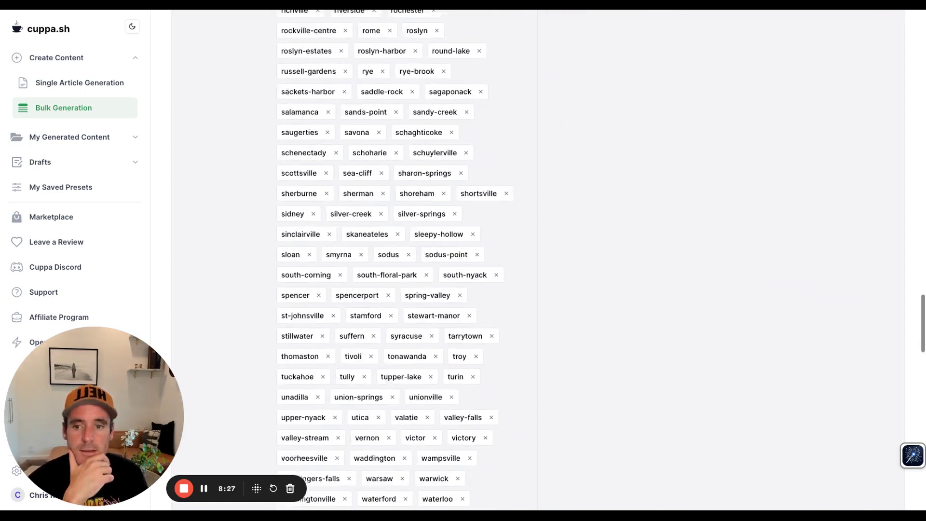
scroll(561, 381, "down", 2)
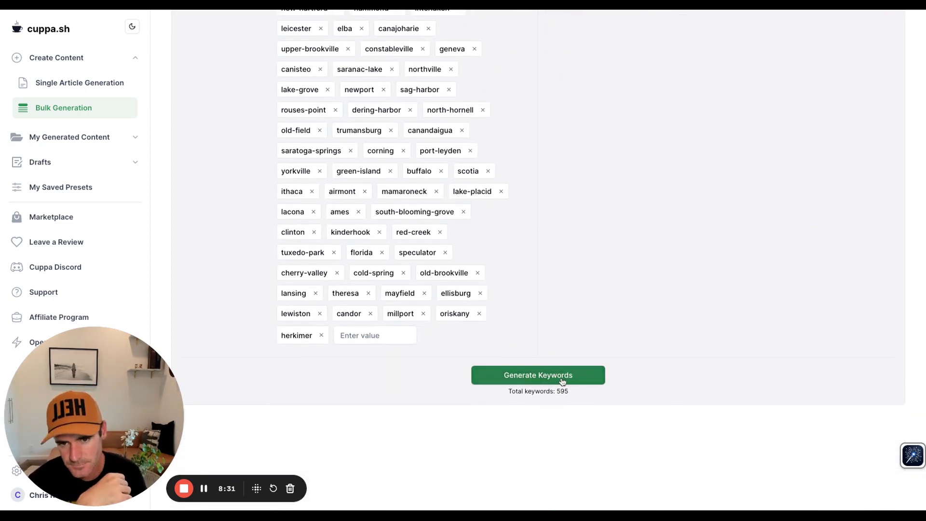
scroll(562, 433, "down", 2)
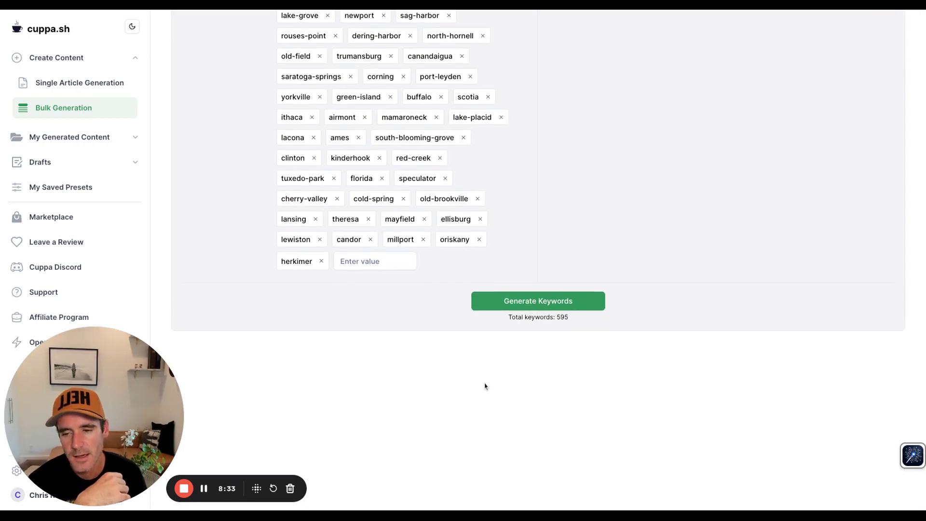
scroll(396, 360, "up", 4)
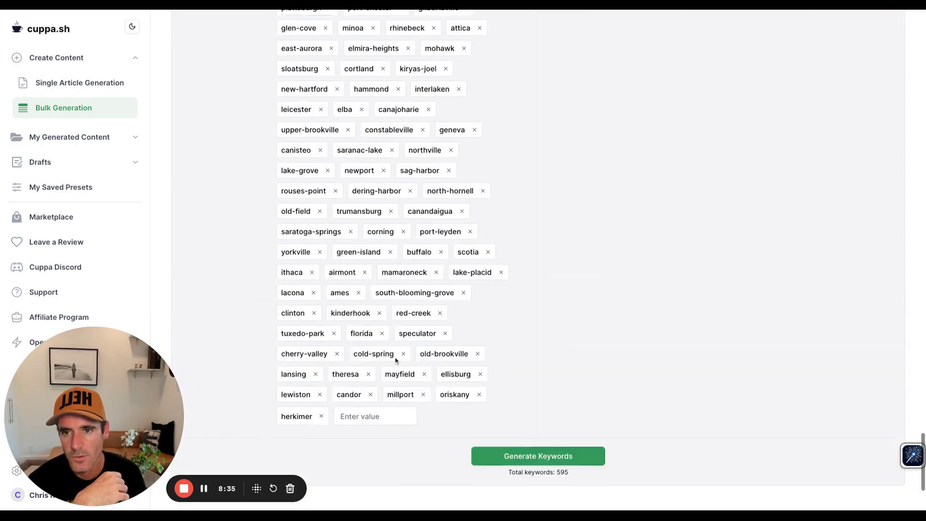
scroll(395, 360, "up", 20)
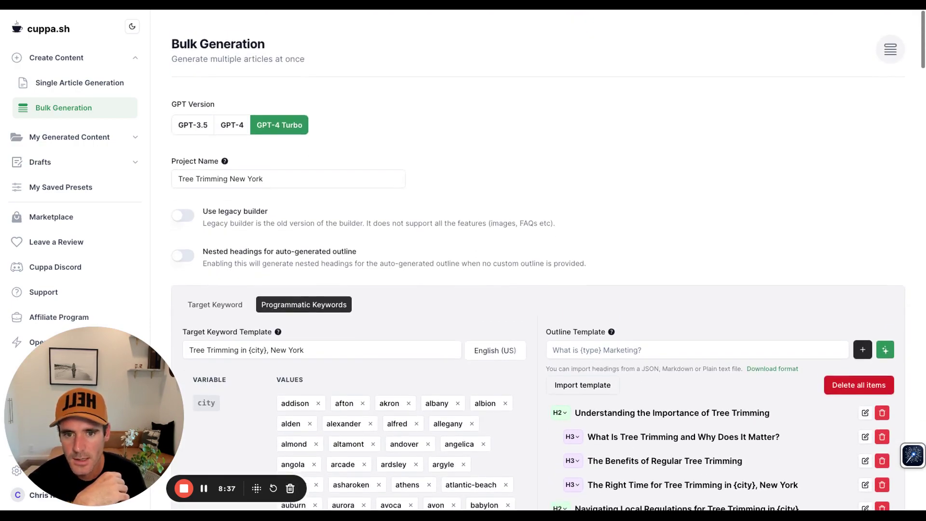
scroll(554, 318, "down", 20)
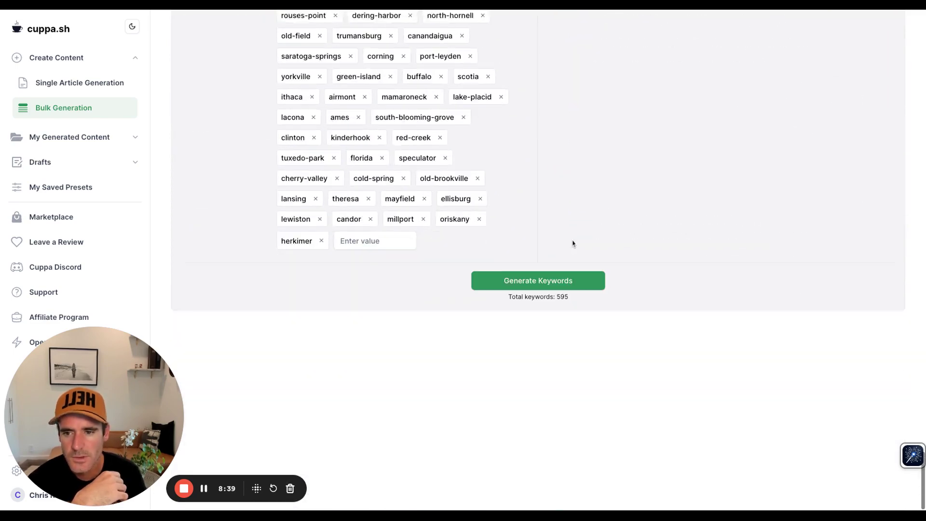
scroll(543, 320, "up", 1)
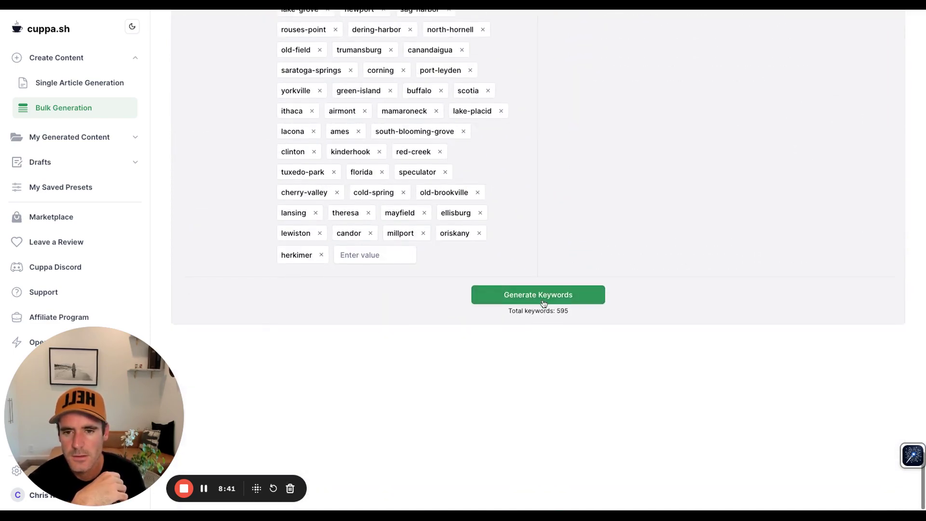
scroll(543, 302, "up", 1)
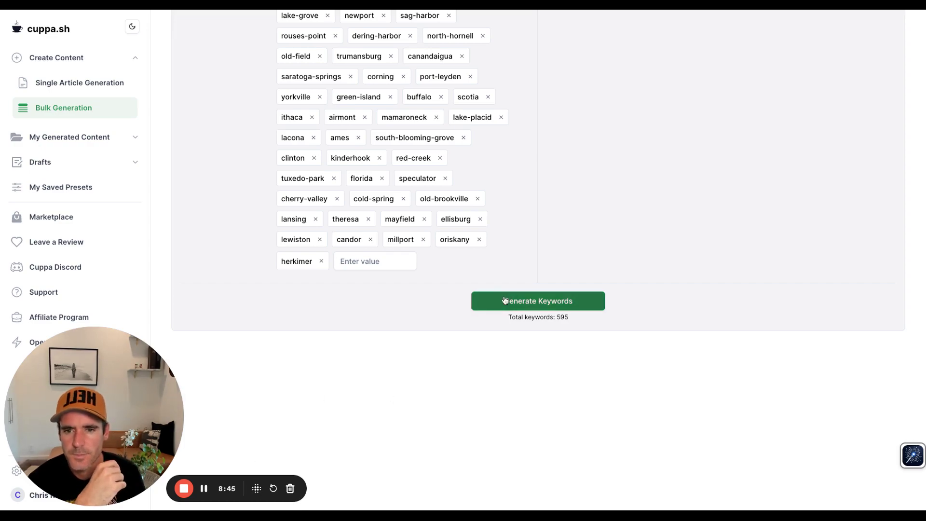
scroll(498, 499, "up", 3)
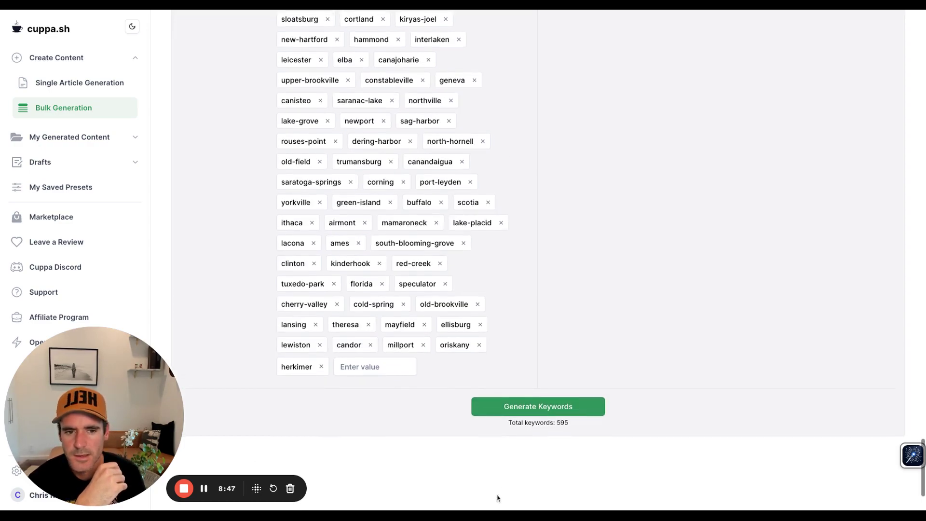
Step: Generate the target keywords from the "Tree Trimming in {city}, New York" template and its city values
scroll(498, 498, "up", 20)
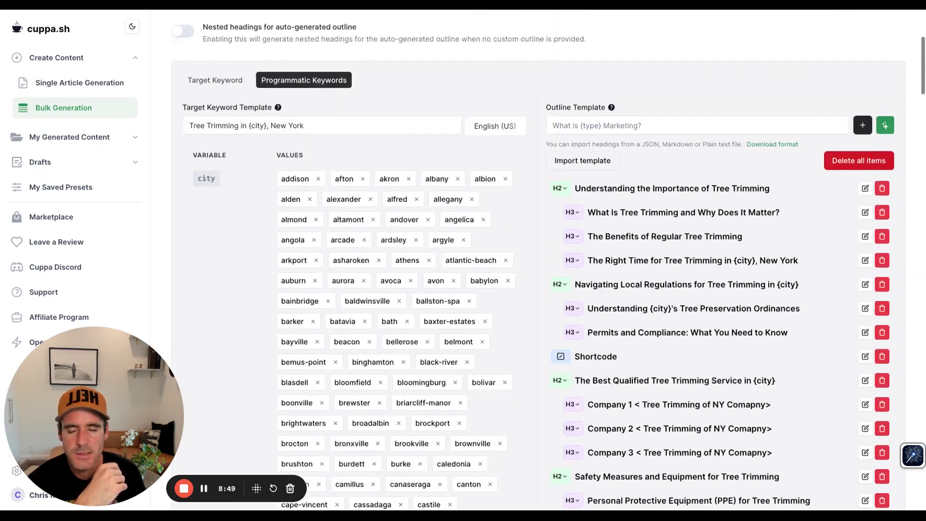
scroll(538, 261, "up", 4)
scroll(538, 260, "down", 15)
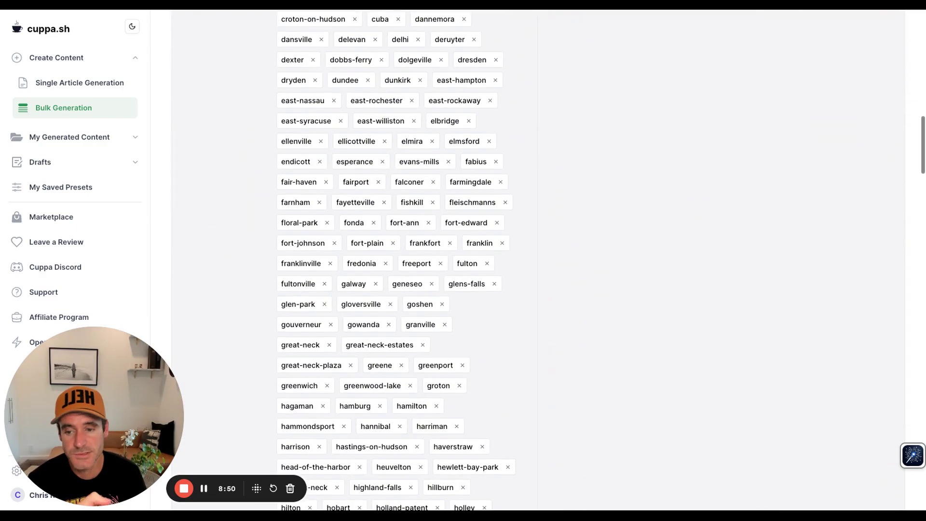
scroll(539, 260, "up", 15)
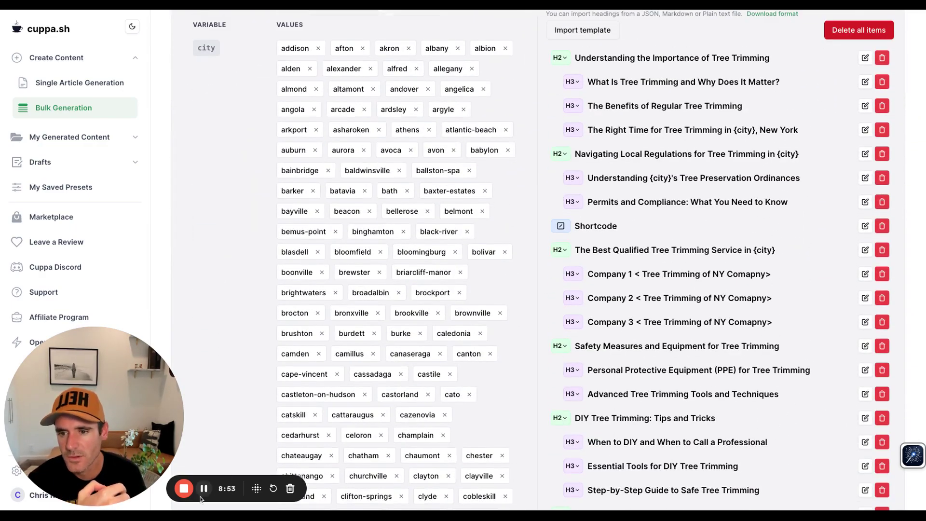
scroll(538, 261, "down", 15)
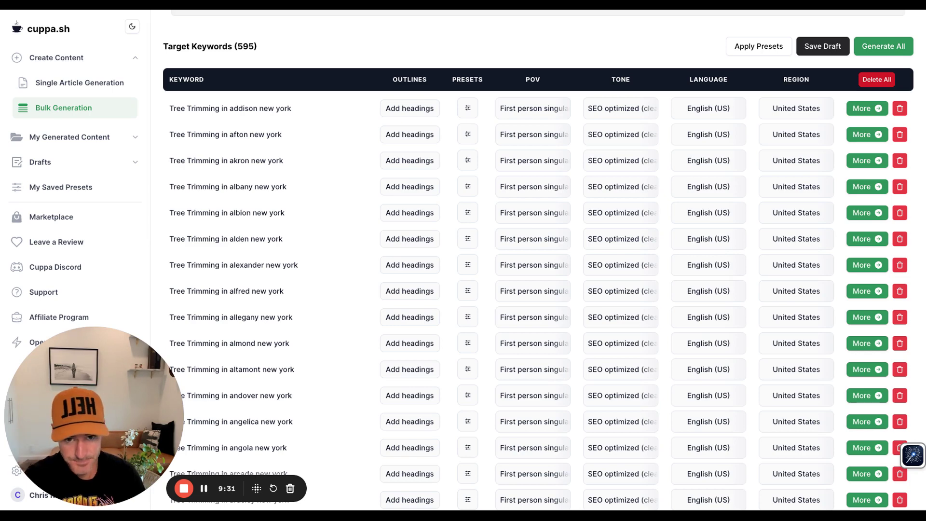
Step: Turn on the FAQ section and YouTube suggestions for the keyword "Tree Trimming in addison new york"
left_click(853, 110)
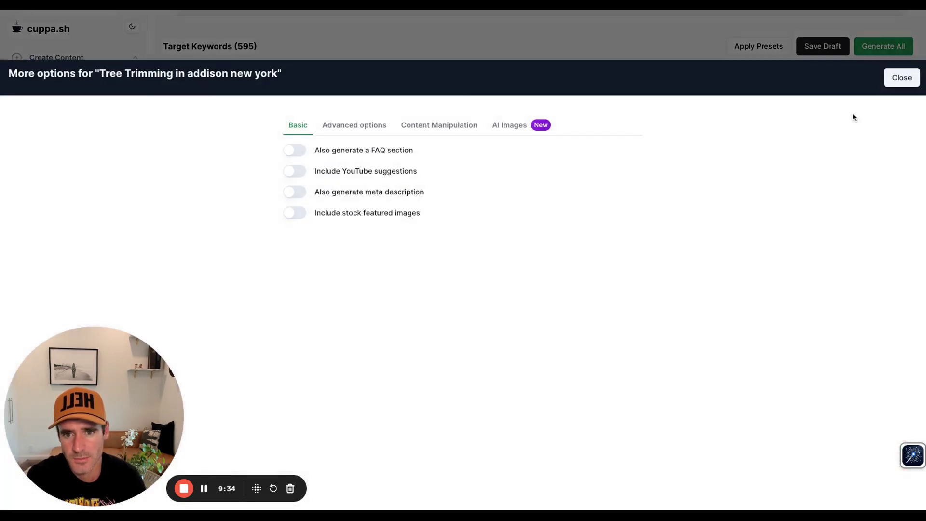
left_click(349, 124)
left_click(301, 128)
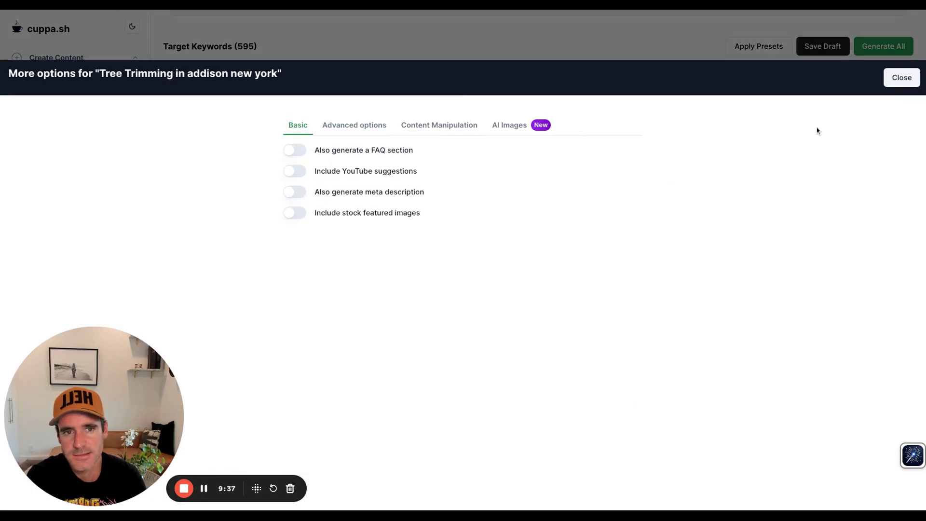
left_click(900, 78)
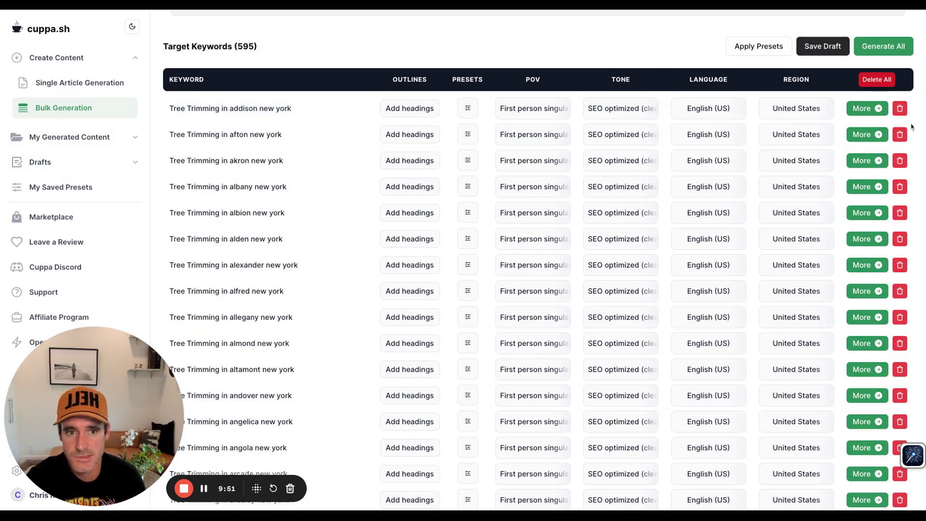
left_click(866, 108)
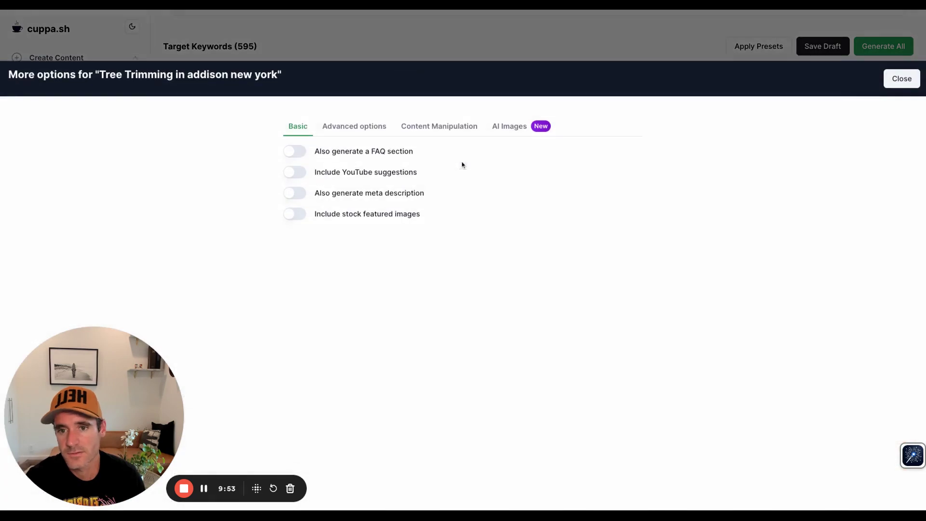
left_click(289, 151)
left_click(296, 172)
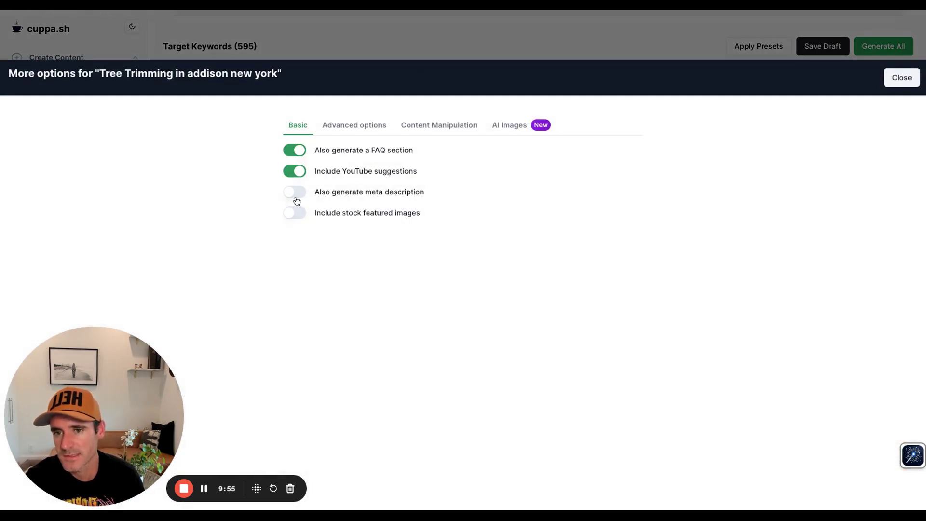
Step: Examine the advanced, content manipulation and AI image options for the addison keyword, and close its options
left_click(361, 125)
scroll(376, 437, "down", 3)
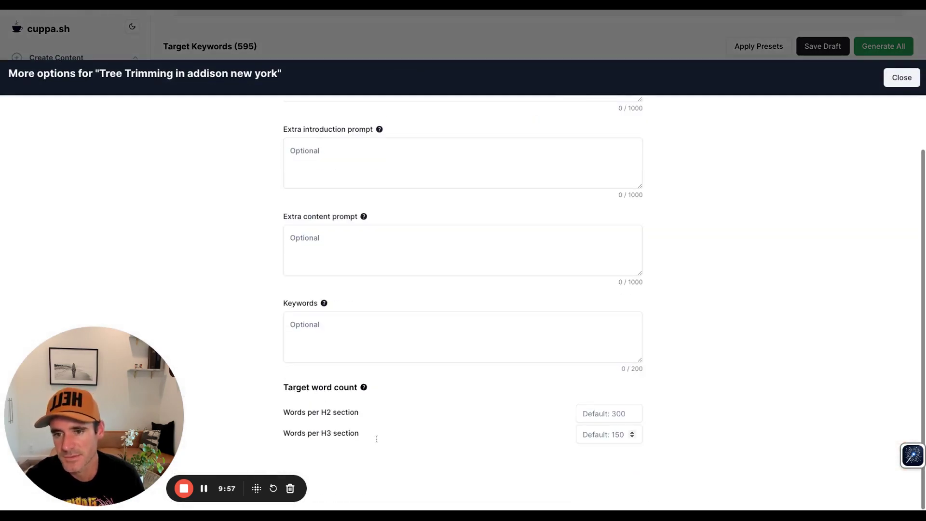
scroll(376, 437, "up", 3)
scroll(376, 437, "down", 3)
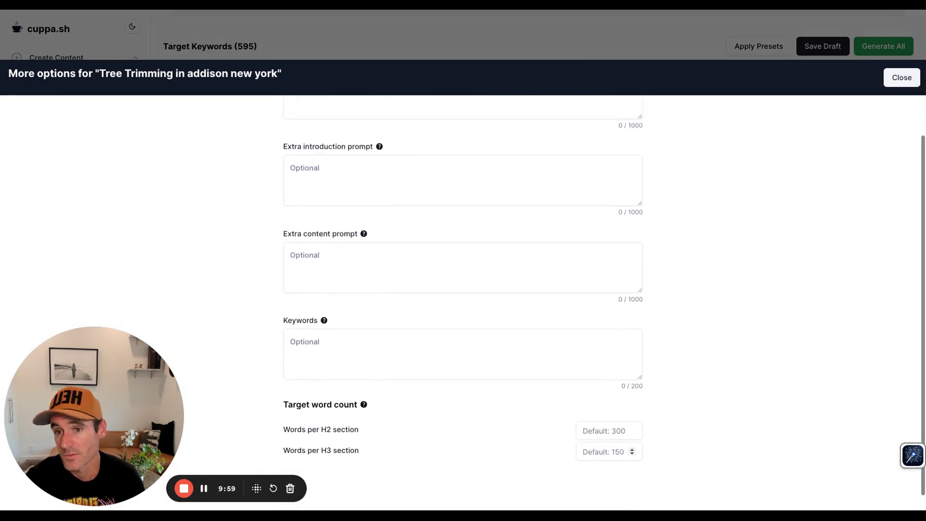
scroll(376, 437, "up", 3)
left_click(449, 126)
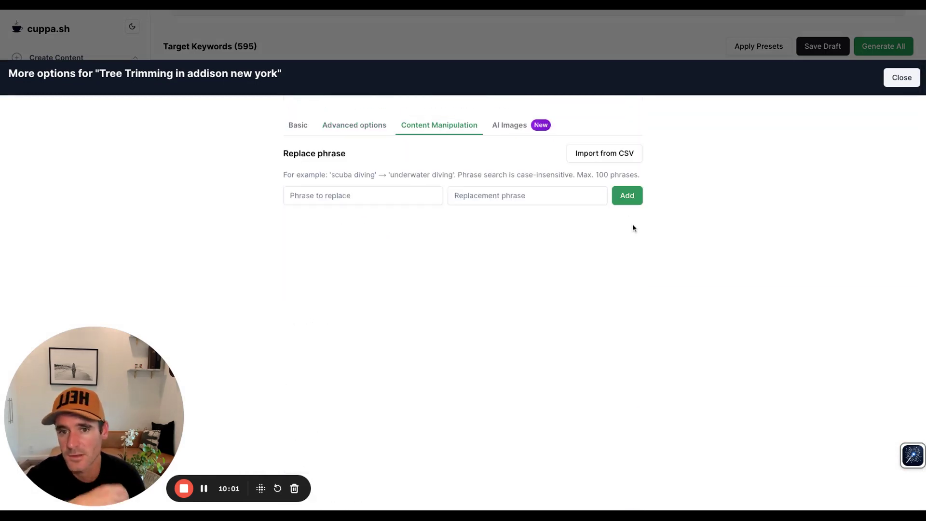
left_click(512, 129)
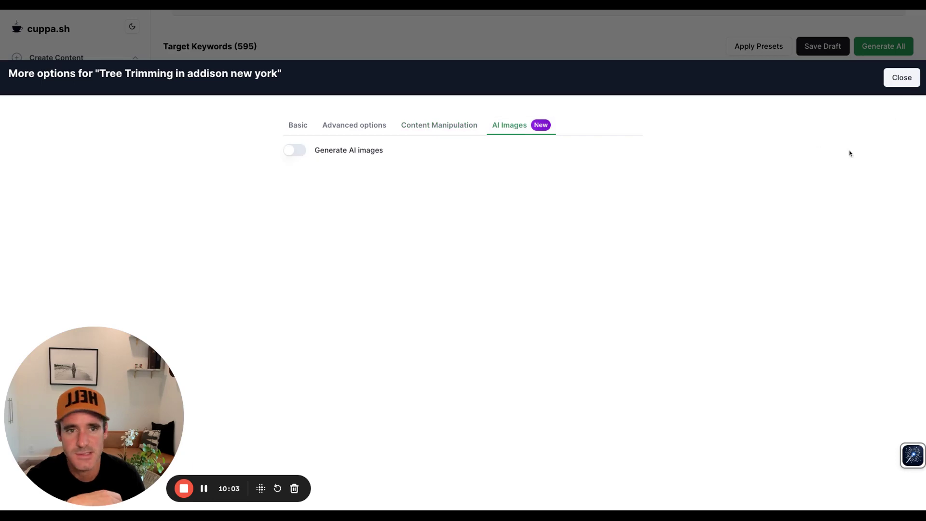
left_click(901, 78)
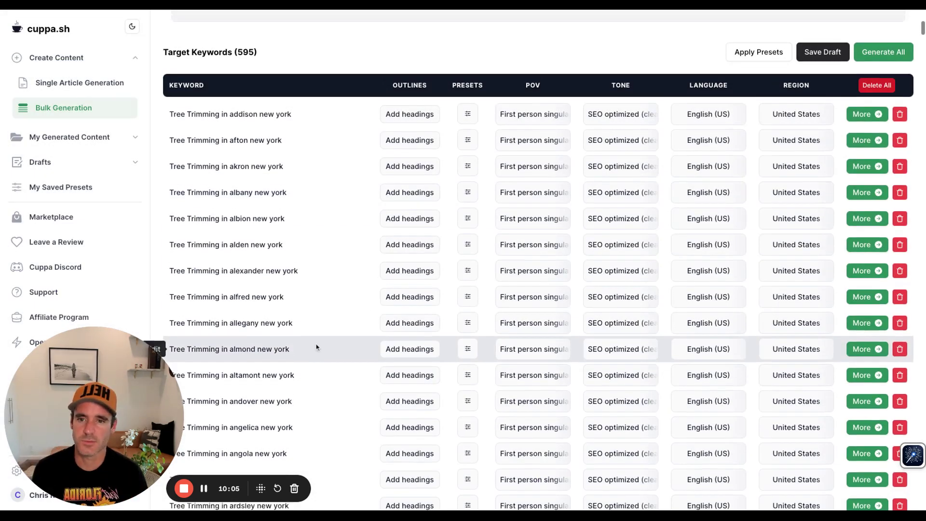
scroll(317, 343, "down", 1)
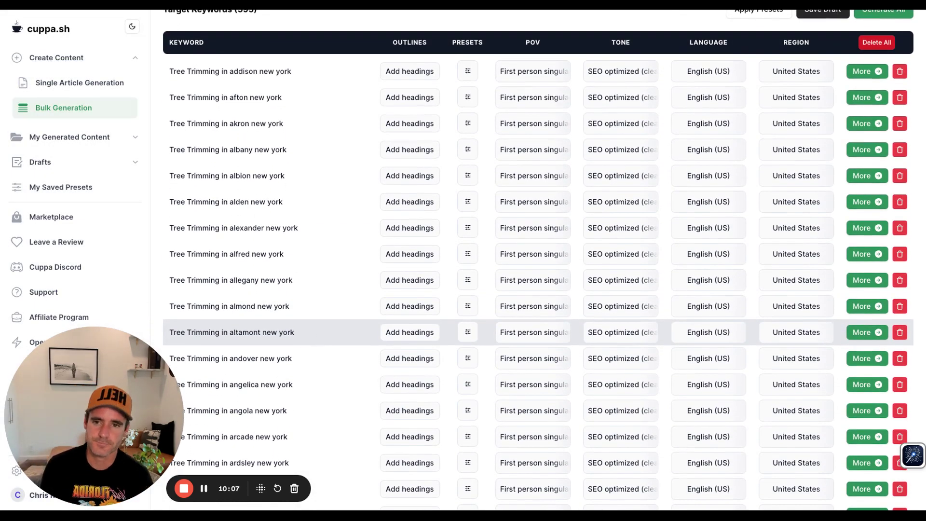
scroll(699, 267, "up", 5)
scroll(699, 266, "down", 4)
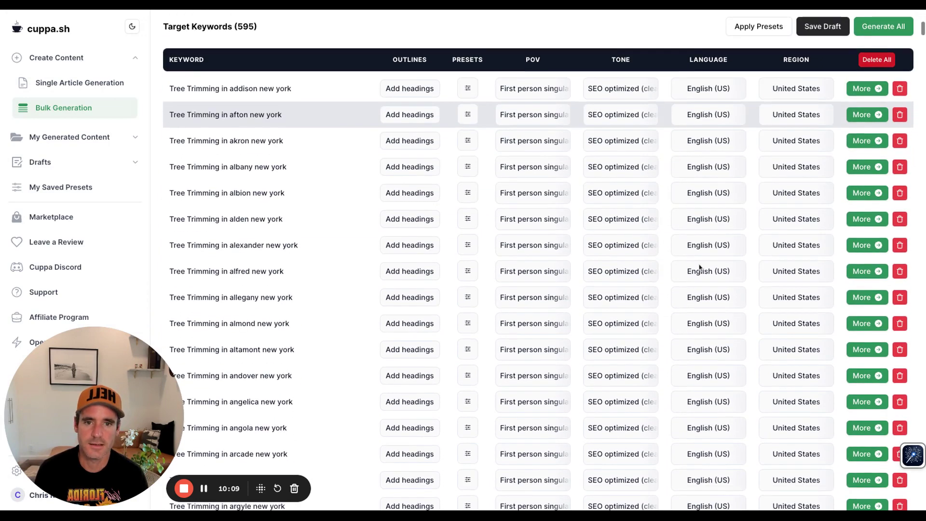